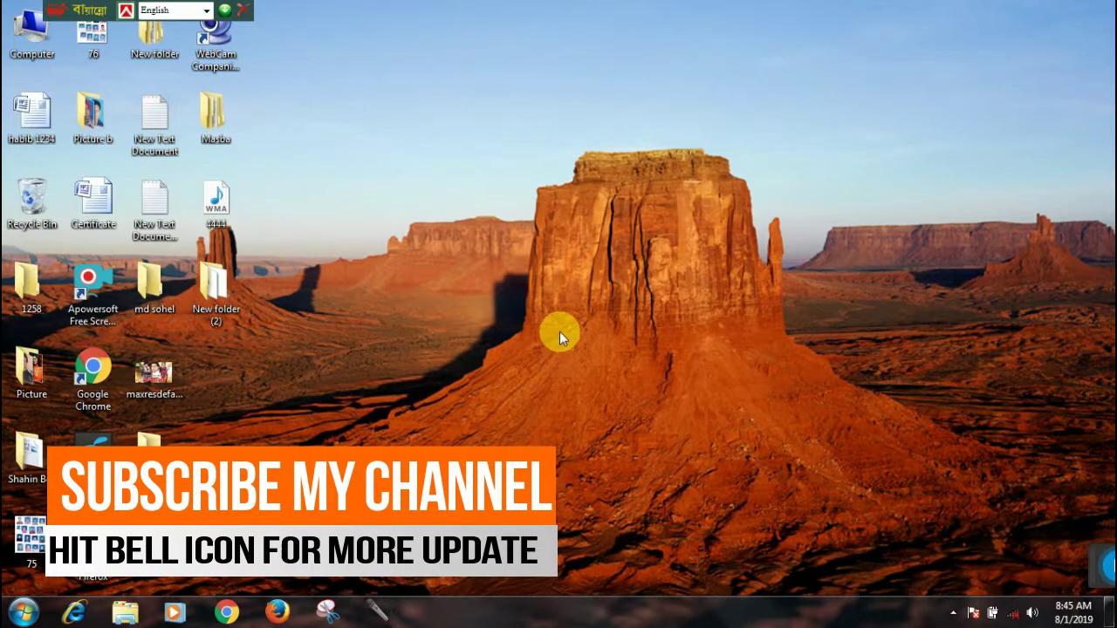
# Launch Microsoft Word 2007 from the Start menu to get a blank document
pyautogui.click(24, 612)
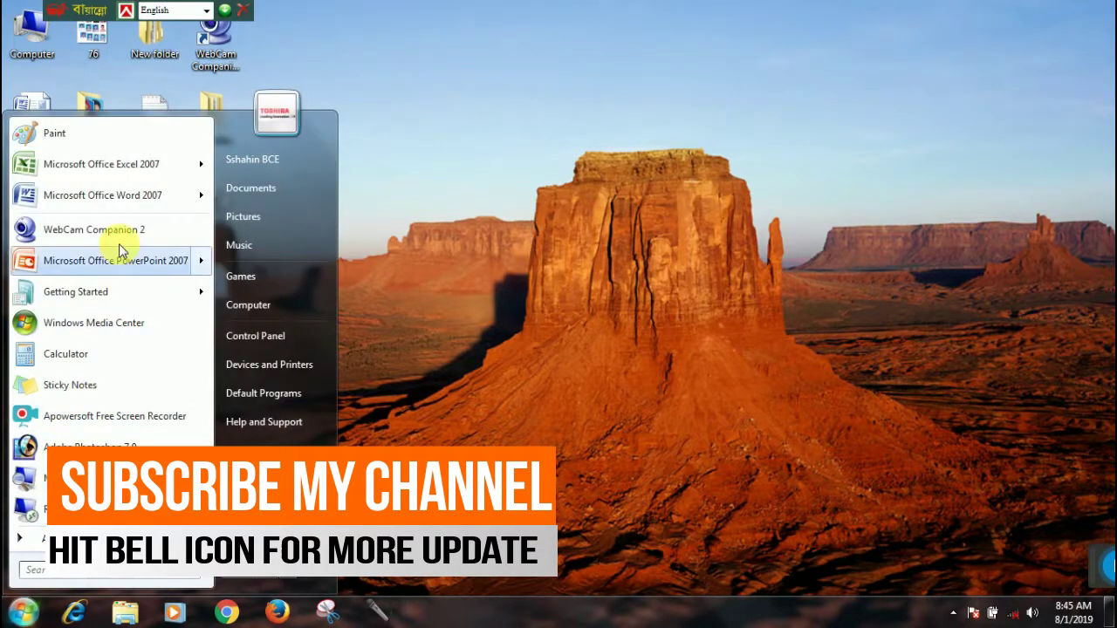
pyautogui.click(118, 208)
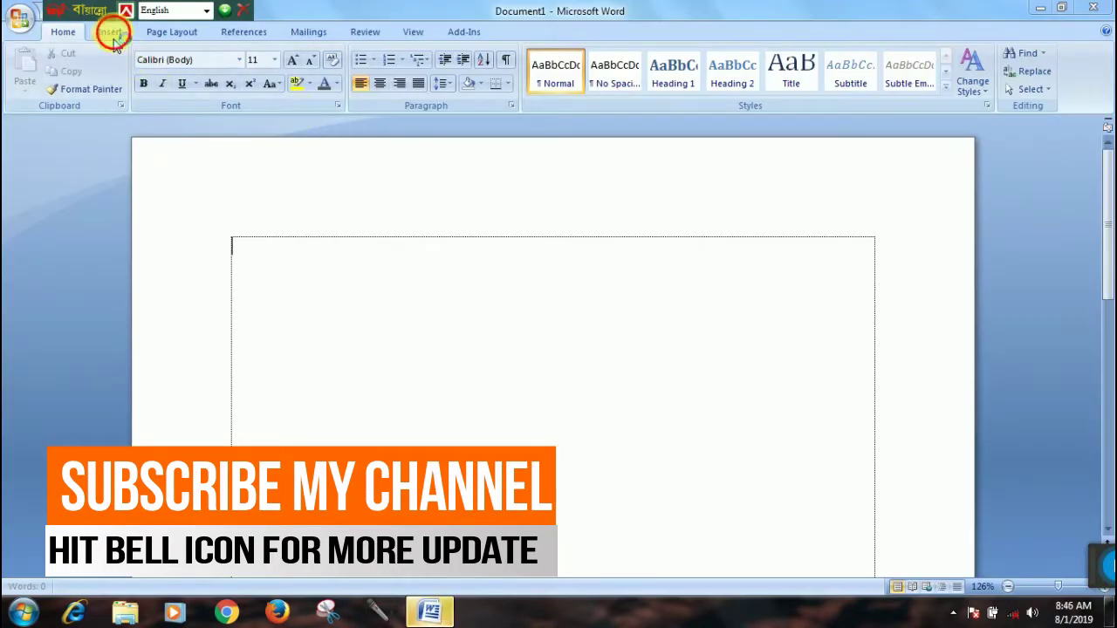
# Start a new WordArt from the Insert ribbon, choosing a style from the WordArt gallery
pyautogui.click(111, 33)
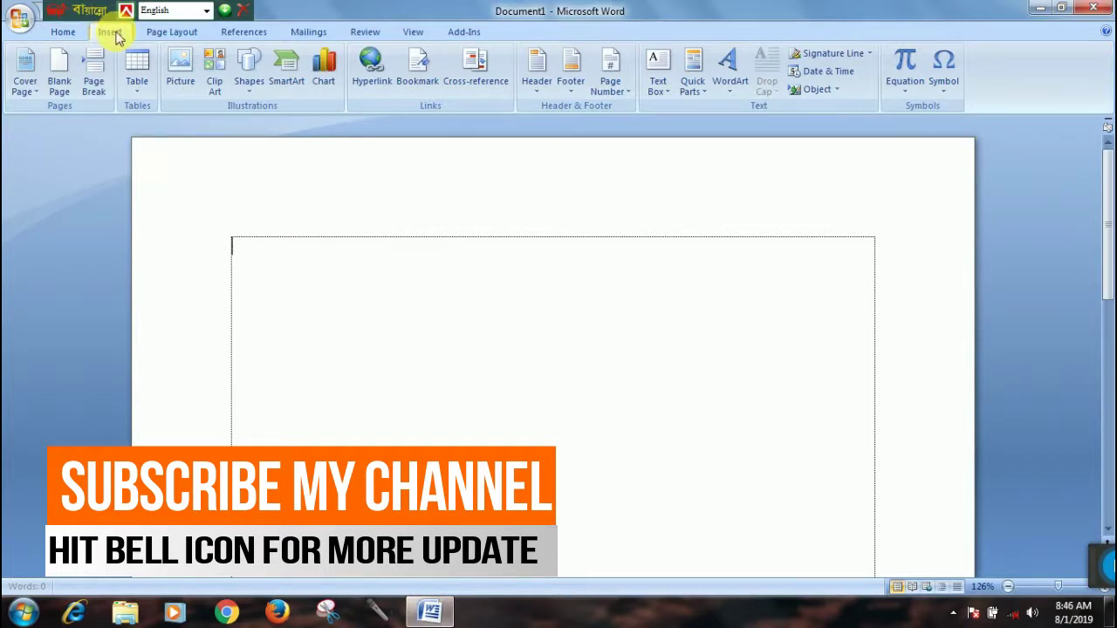
pyautogui.click(735, 83)
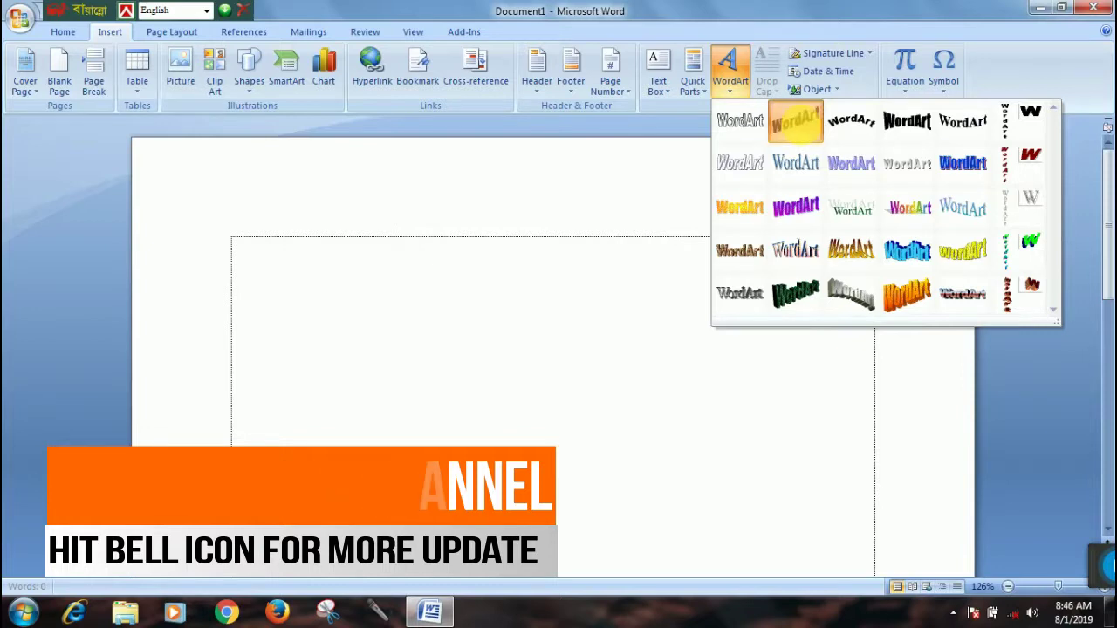
pyautogui.click(804, 130)
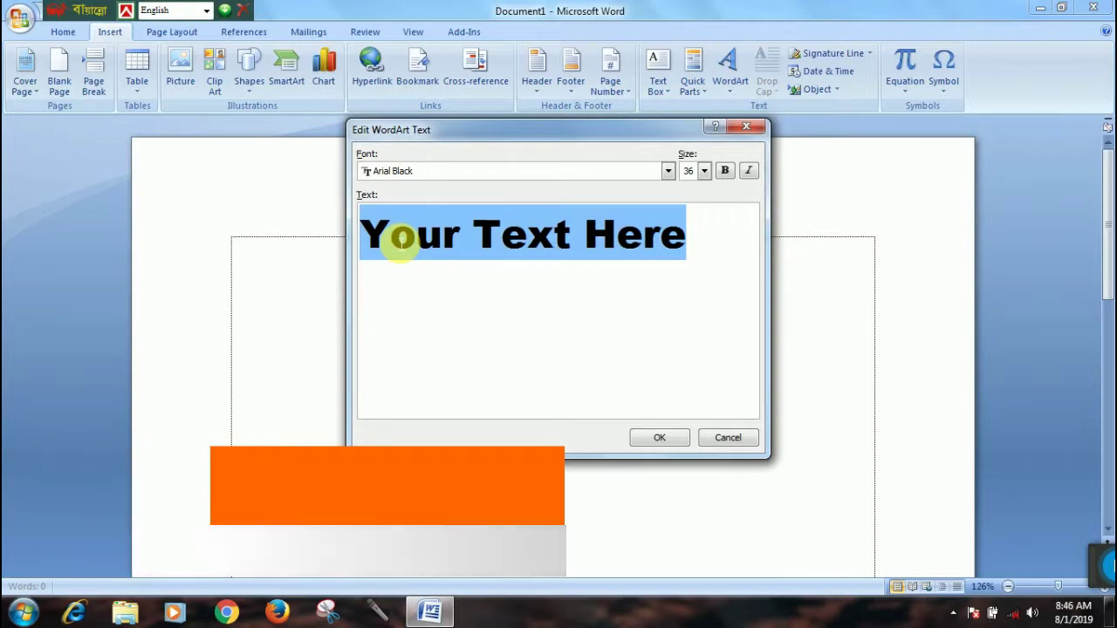
# Replace the placeholder with 'Computer Traning' and insert the WordArt
pyautogui.press('Delete')
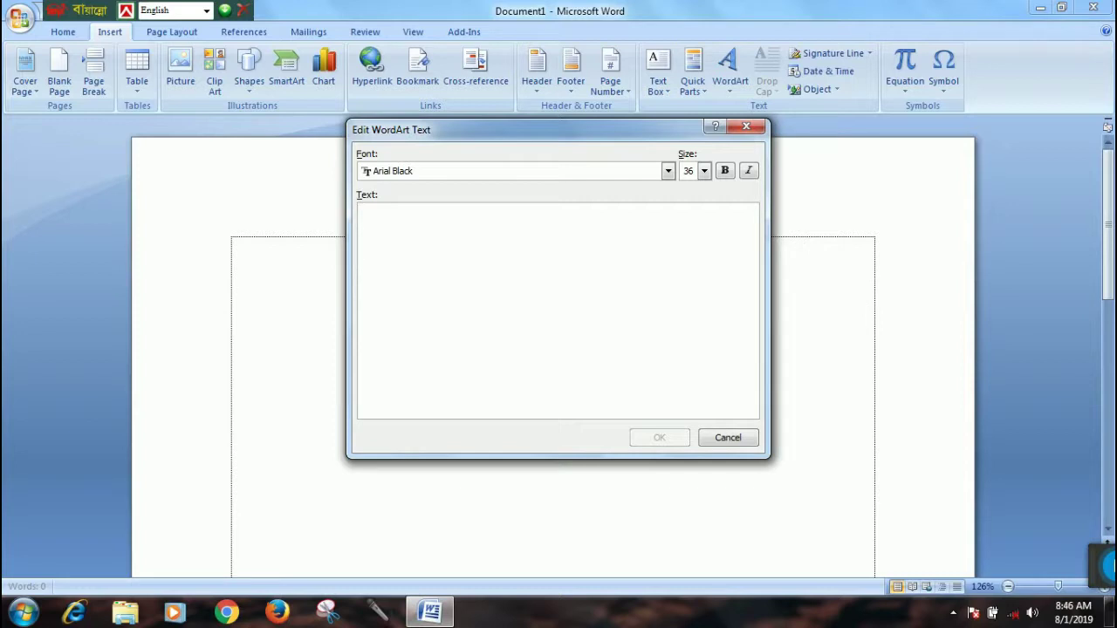
pyautogui.write('c')
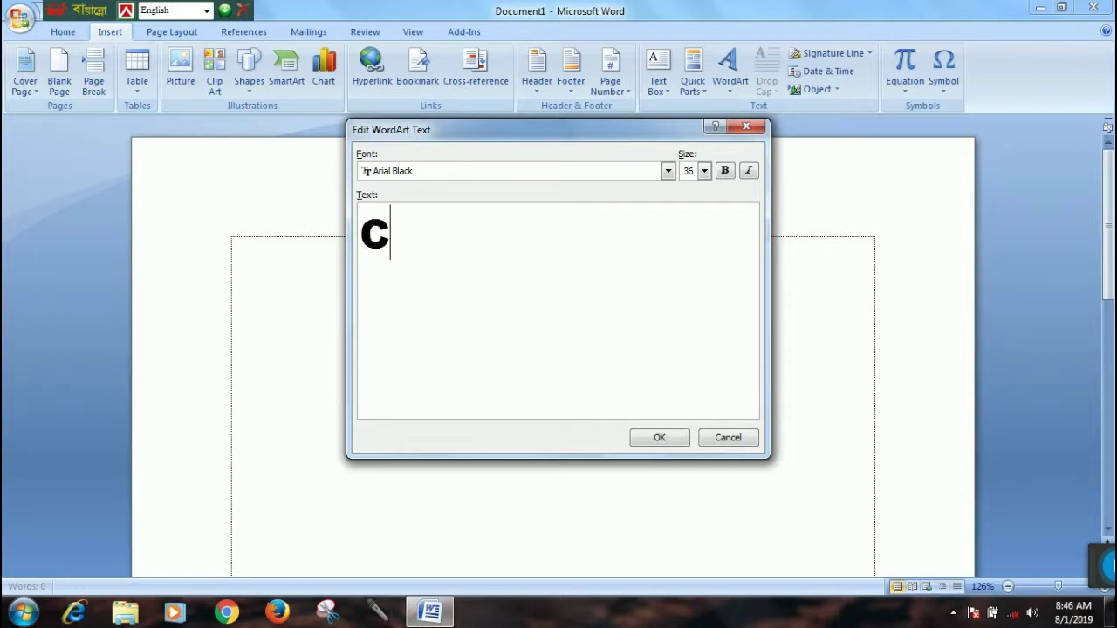
pyautogui.write('ompu')
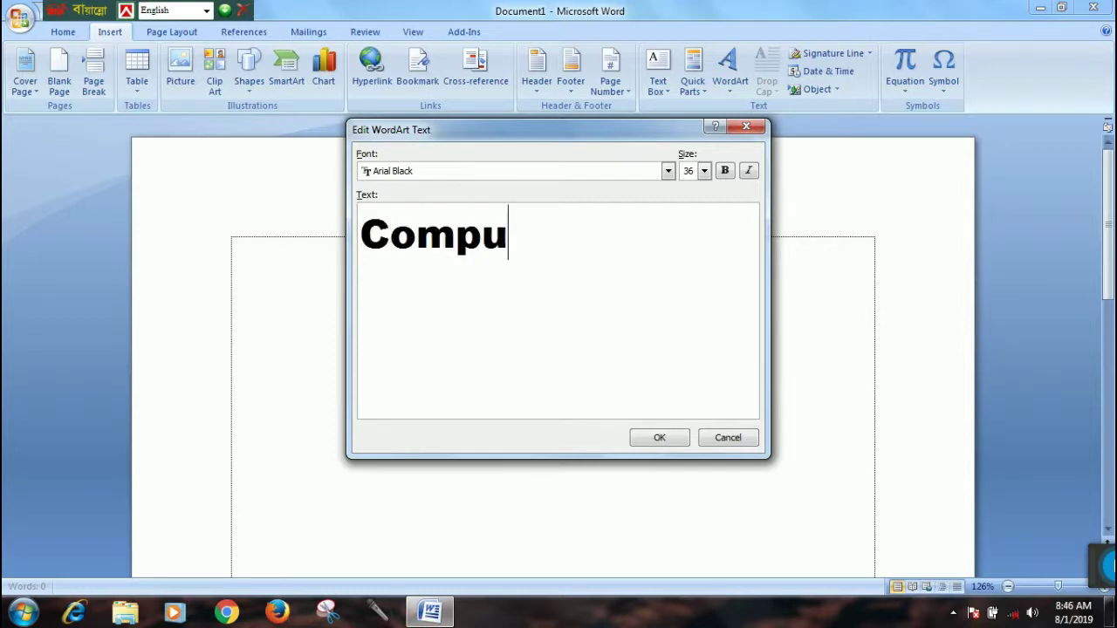
pyautogui.write('ter Tr')
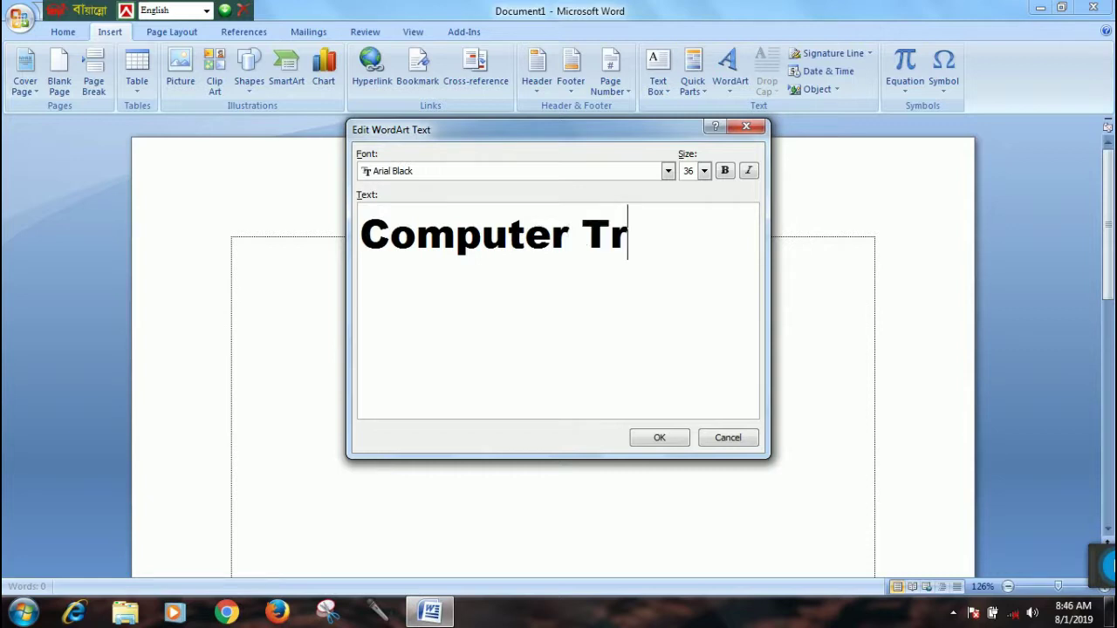
pyautogui.write('aning')
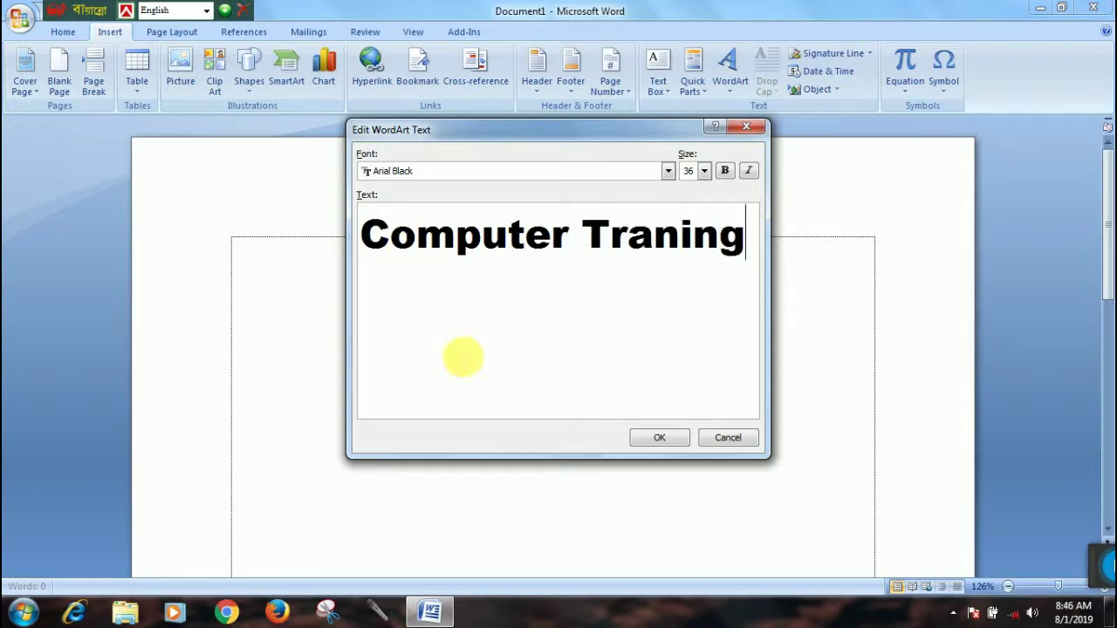
pyautogui.click(654, 438)
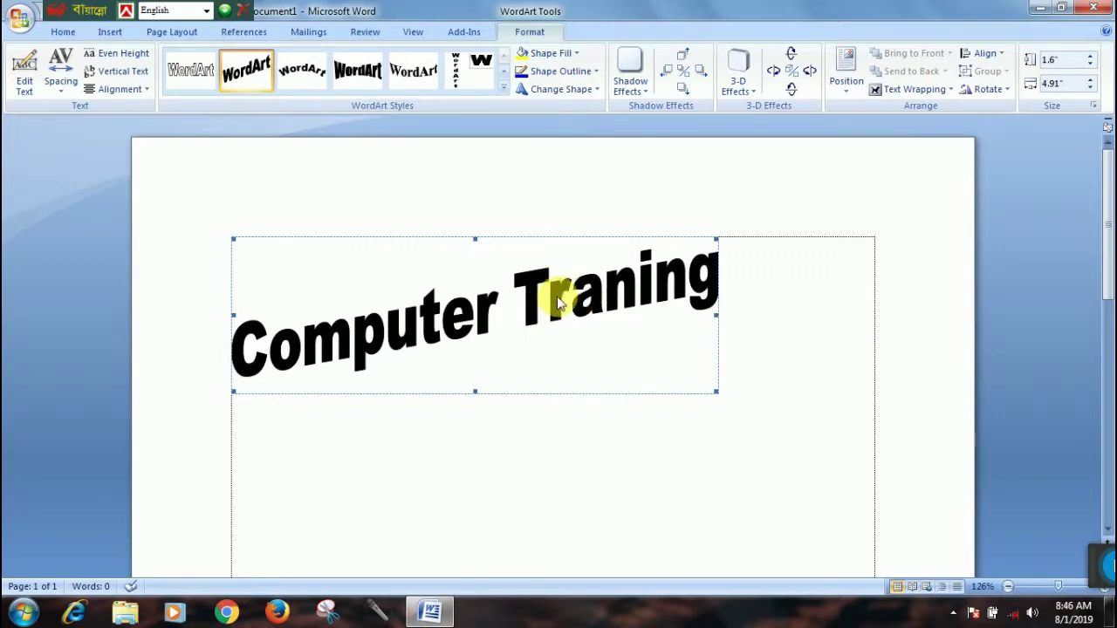
# Set the WordArt's wrapping to In Front of Text and nudge it down-right on the page
pyautogui.click(536, 34)
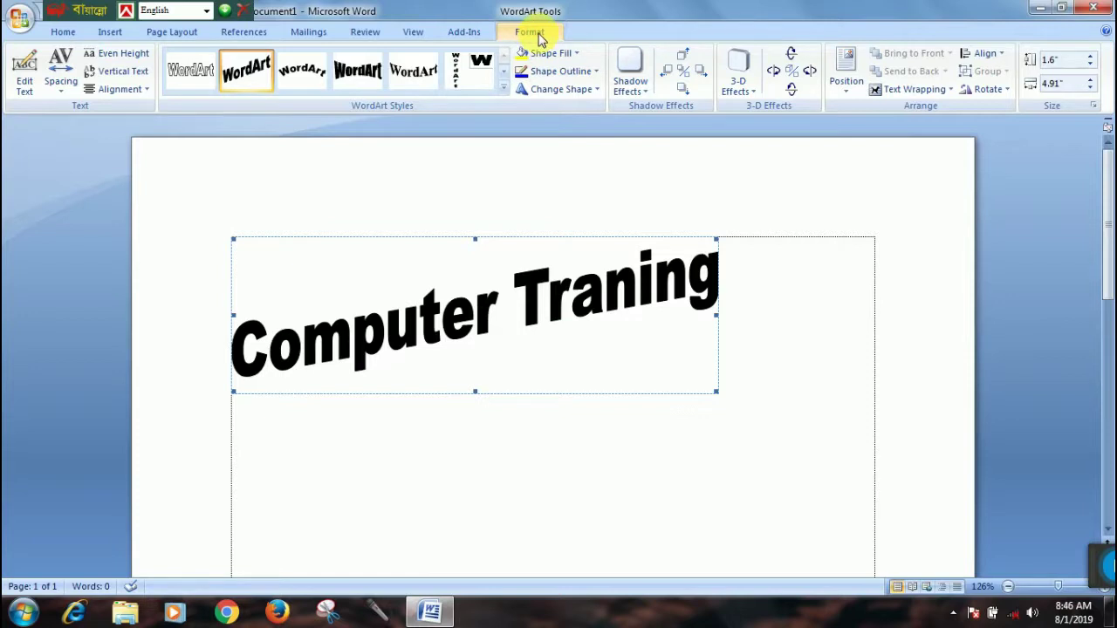
pyautogui.click(755, 266)
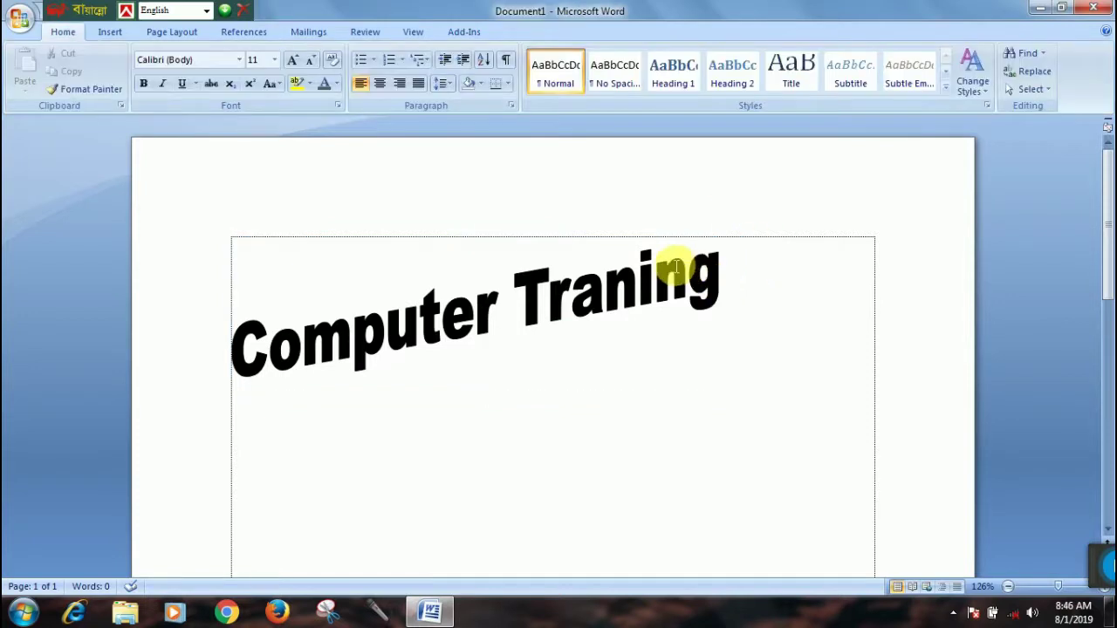
pyautogui.click(557, 299)
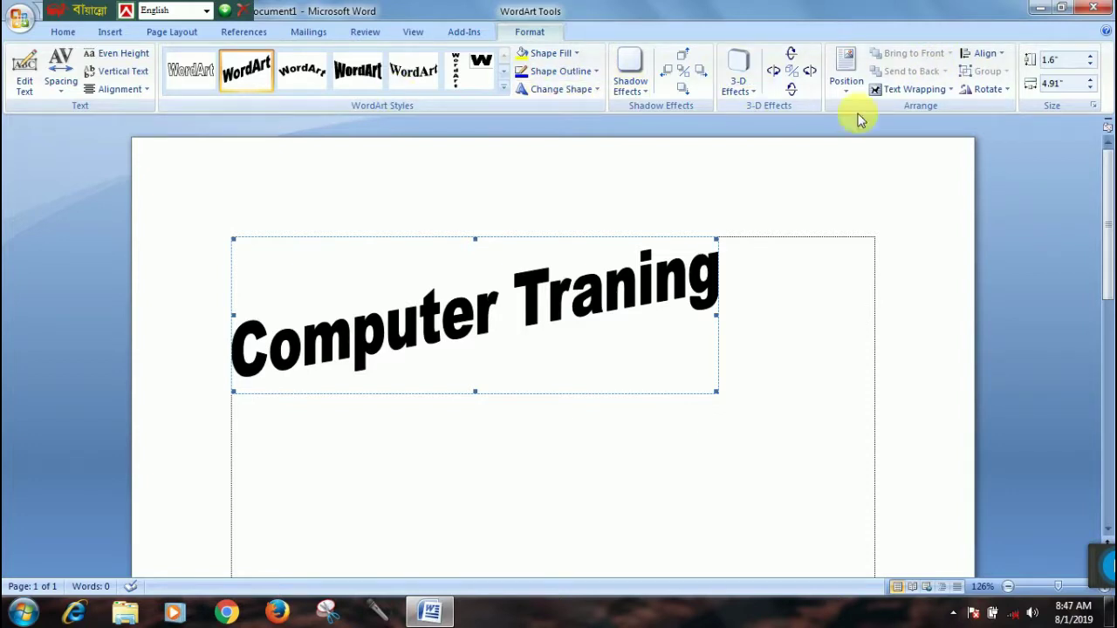
pyautogui.click(630, 280)
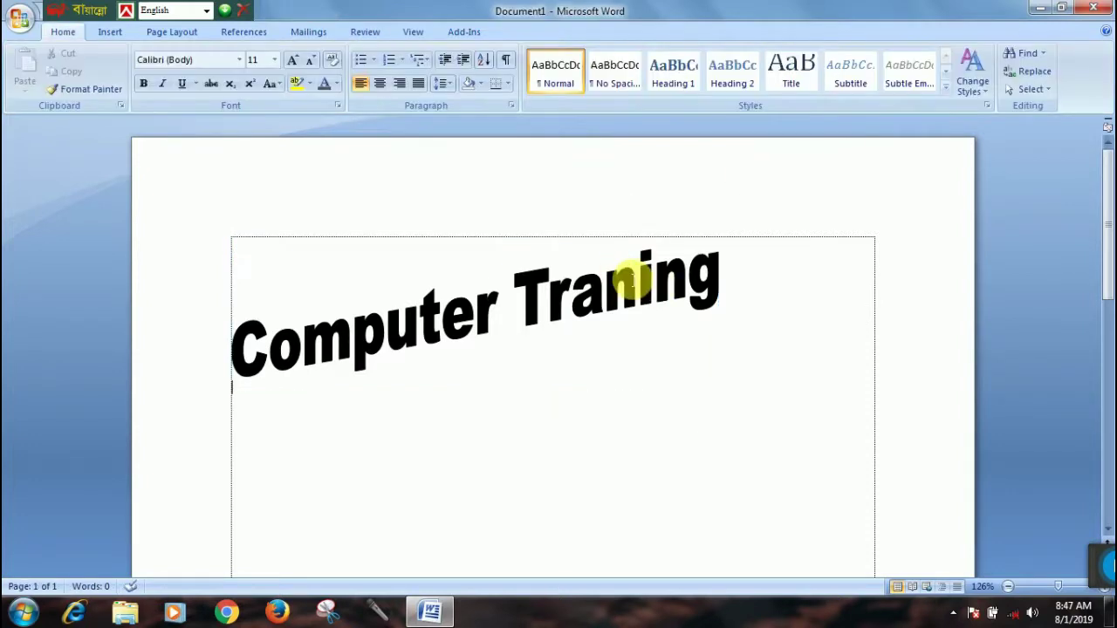
pyautogui.click(630, 279)
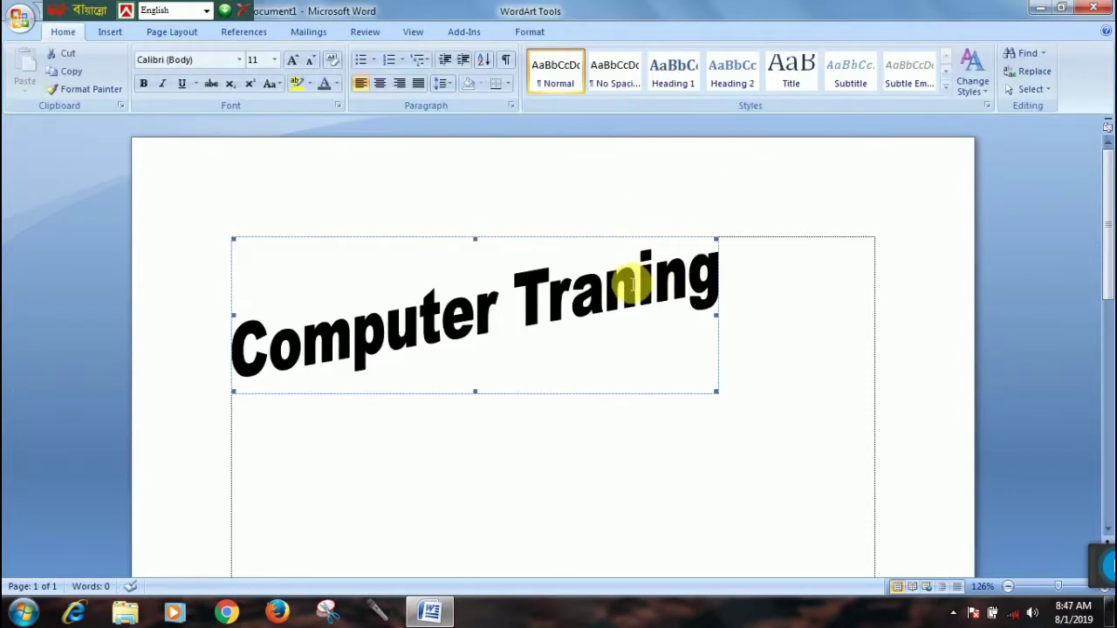
pyautogui.click(527, 32)
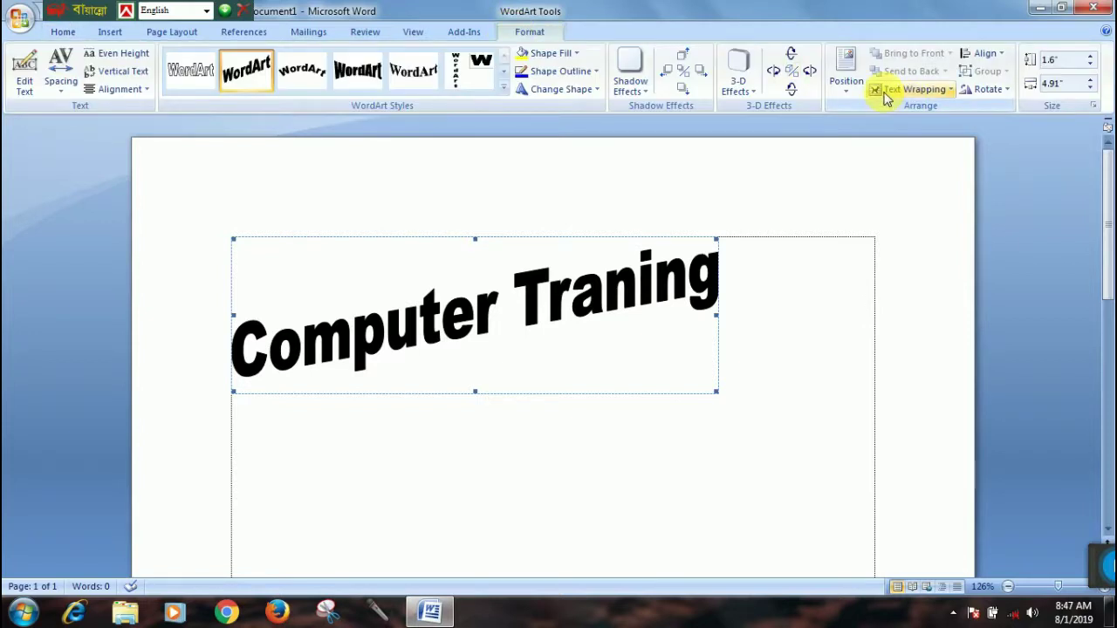
pyautogui.click(908, 90)
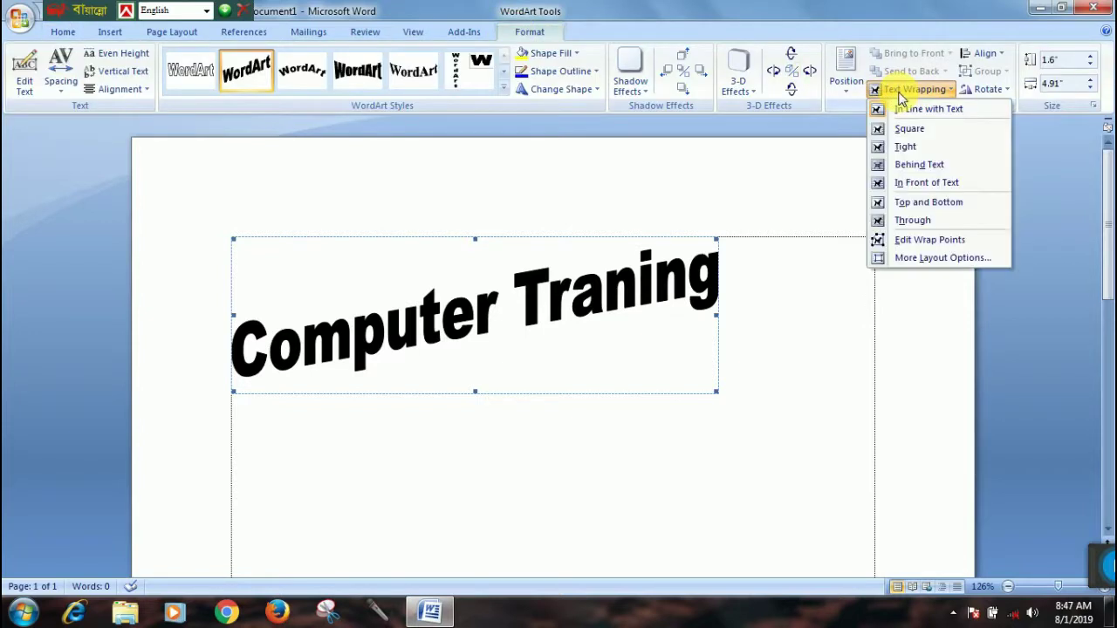
pyautogui.click(925, 182)
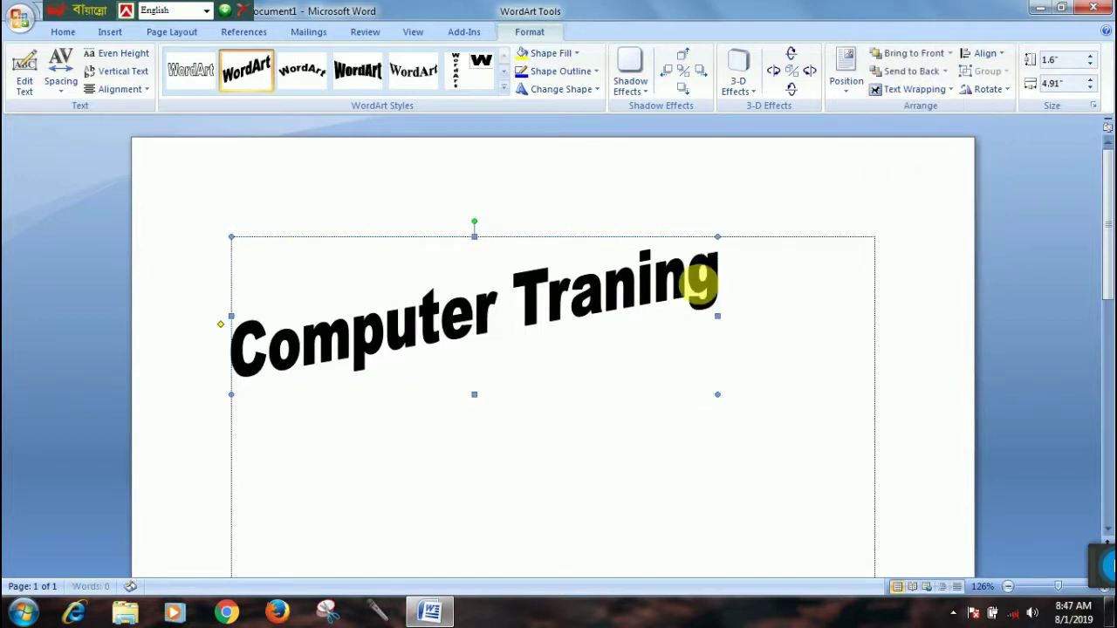
pyautogui.moveTo(534, 309)
pyautogui.mouseDown()
pyautogui.moveTo(690, 351)
pyautogui.moveTo(594, 326)
pyautogui.mouseUp()
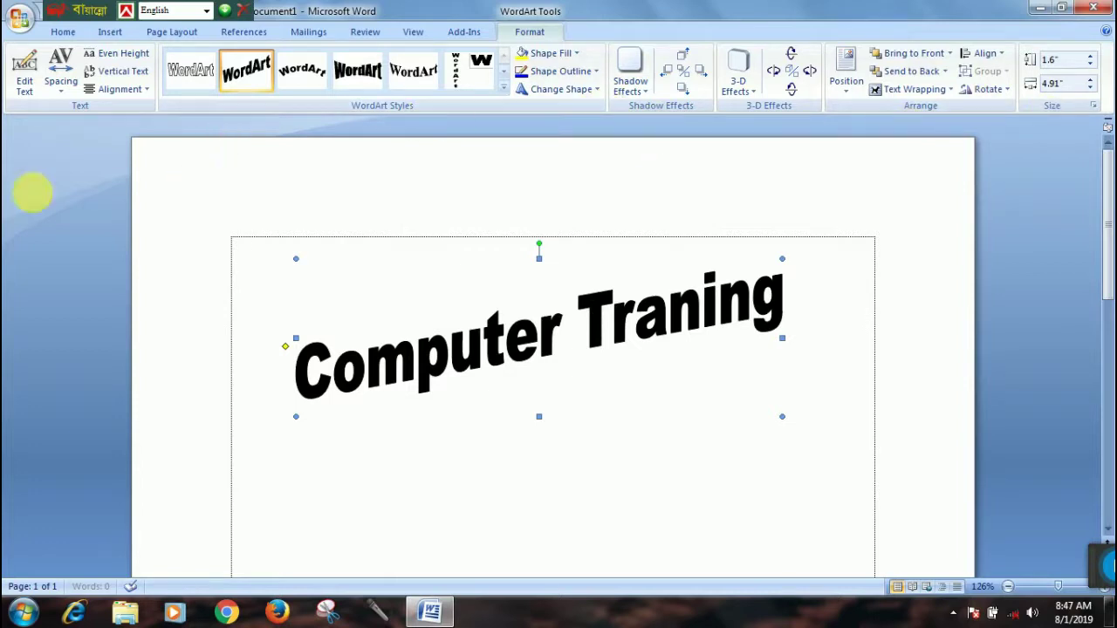
# Append 'bce' to the WordArt text so it reads 'Computer Traning bce'
pyautogui.click(26, 76)
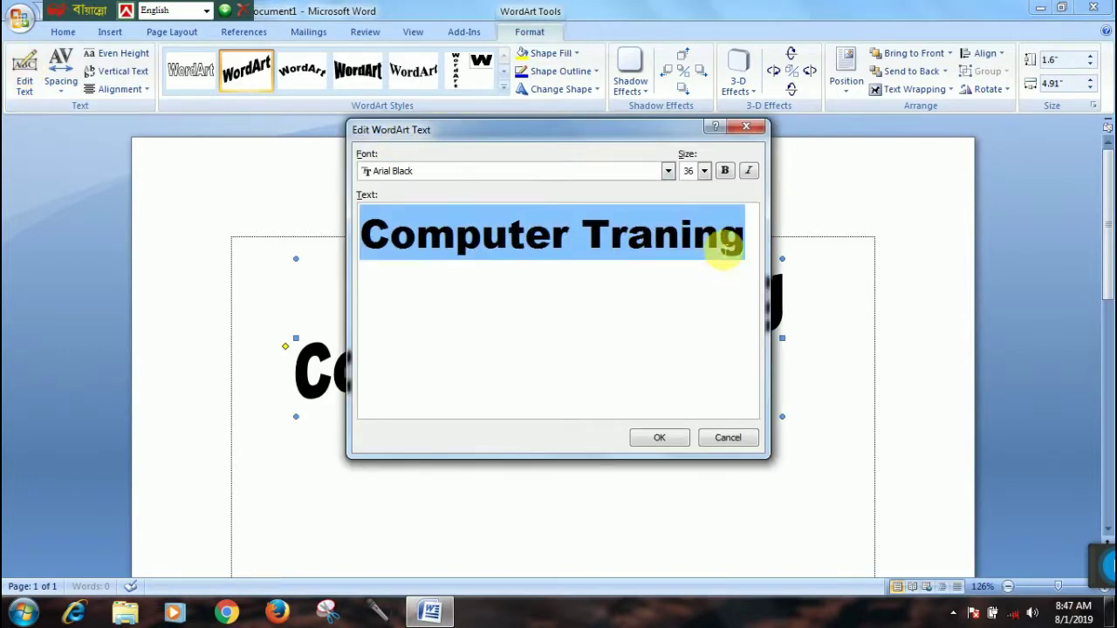
pyautogui.click(721, 245)
pyautogui.moveTo(742, 240); pyautogui.dragTo(585, 240)
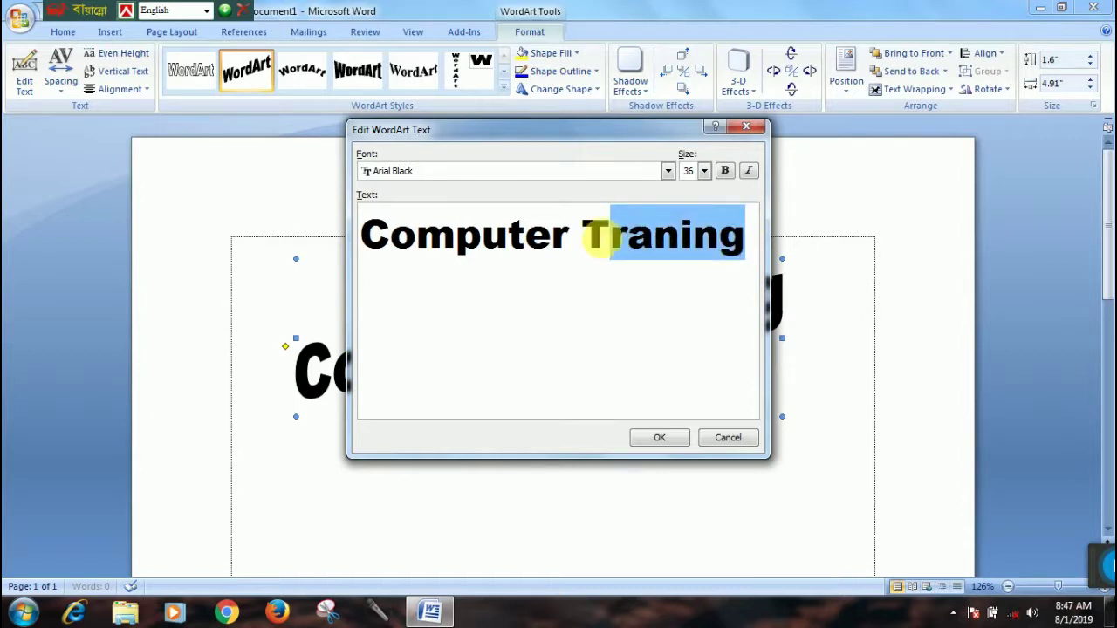
pyautogui.click(764, 248)
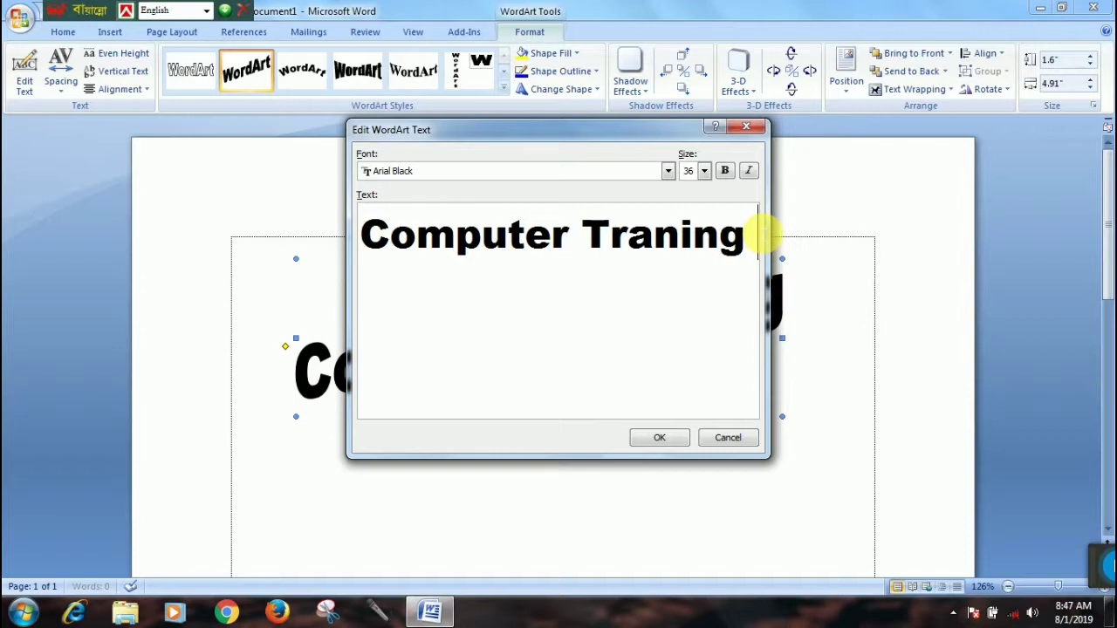
pyautogui.write('bce')
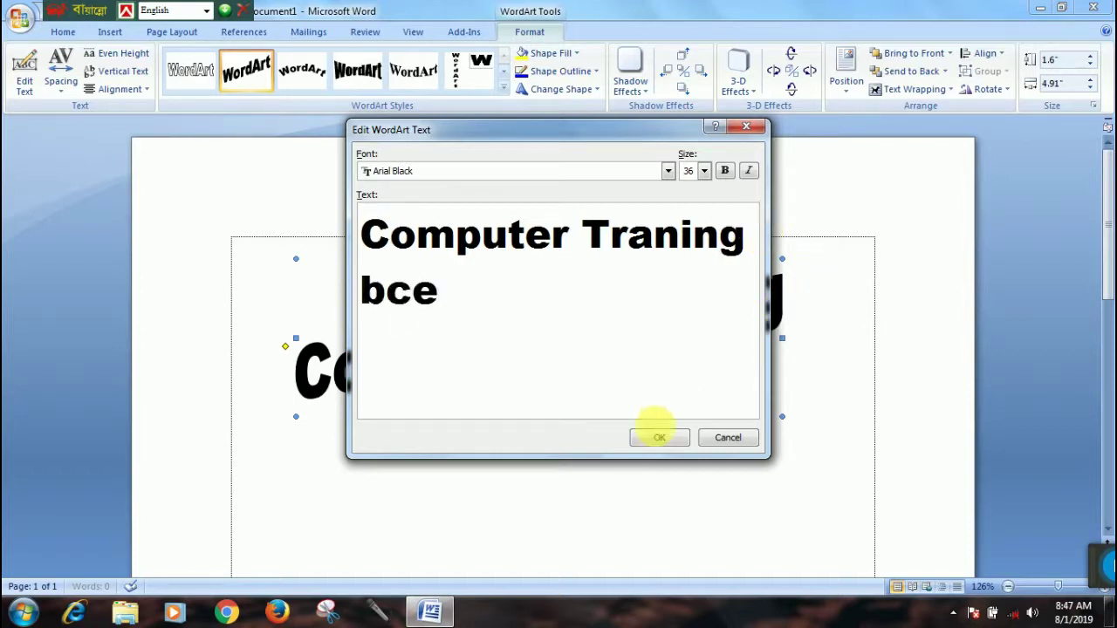
pyautogui.click(658, 437)
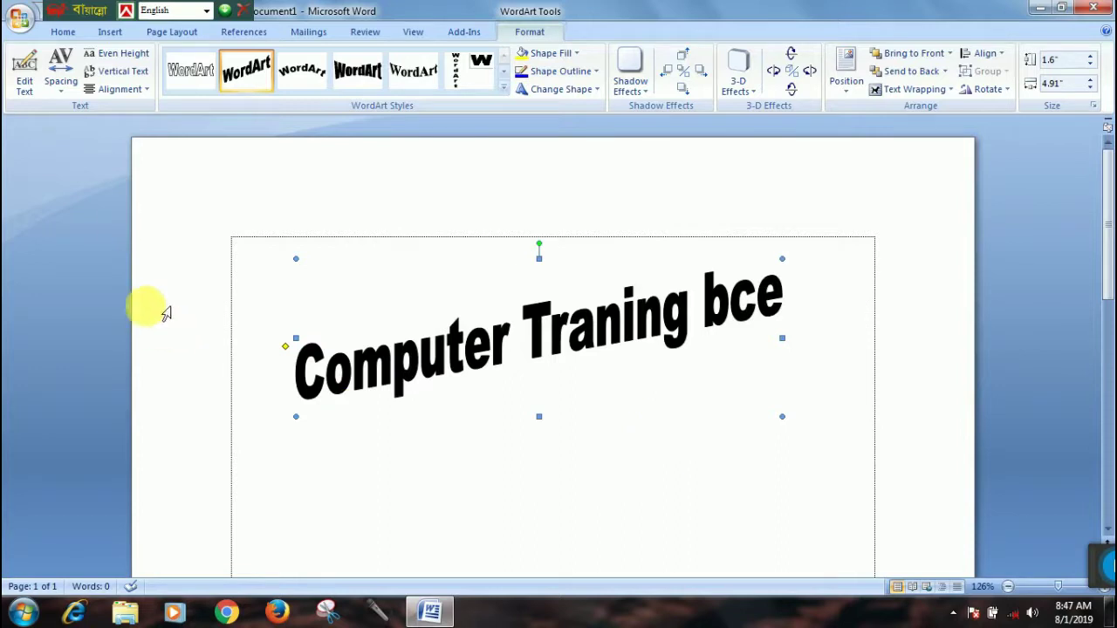
# Try Very Tight, Tight and Loose letter spacing, finishing on Normal spacing
pyautogui.click(61, 69)
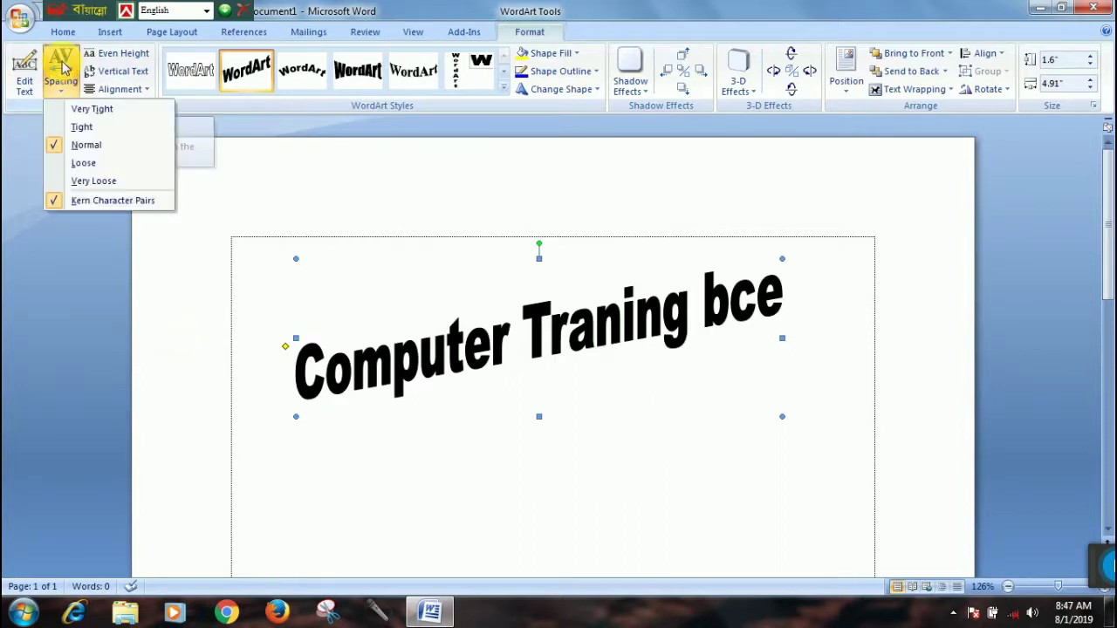
pyautogui.click(94, 111)
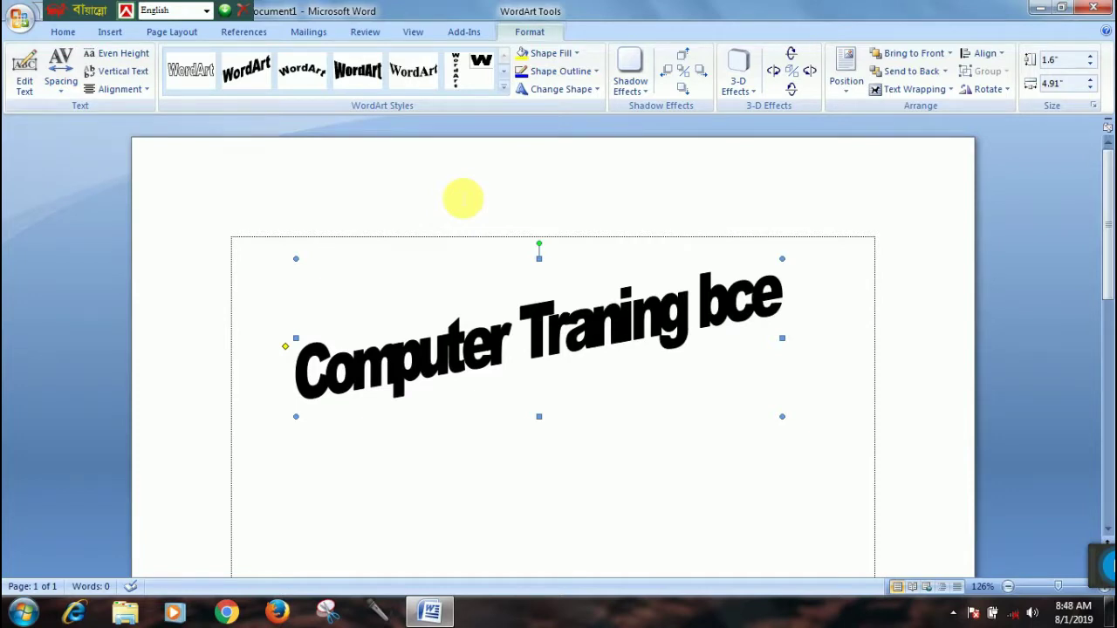
pyautogui.click(61, 68)
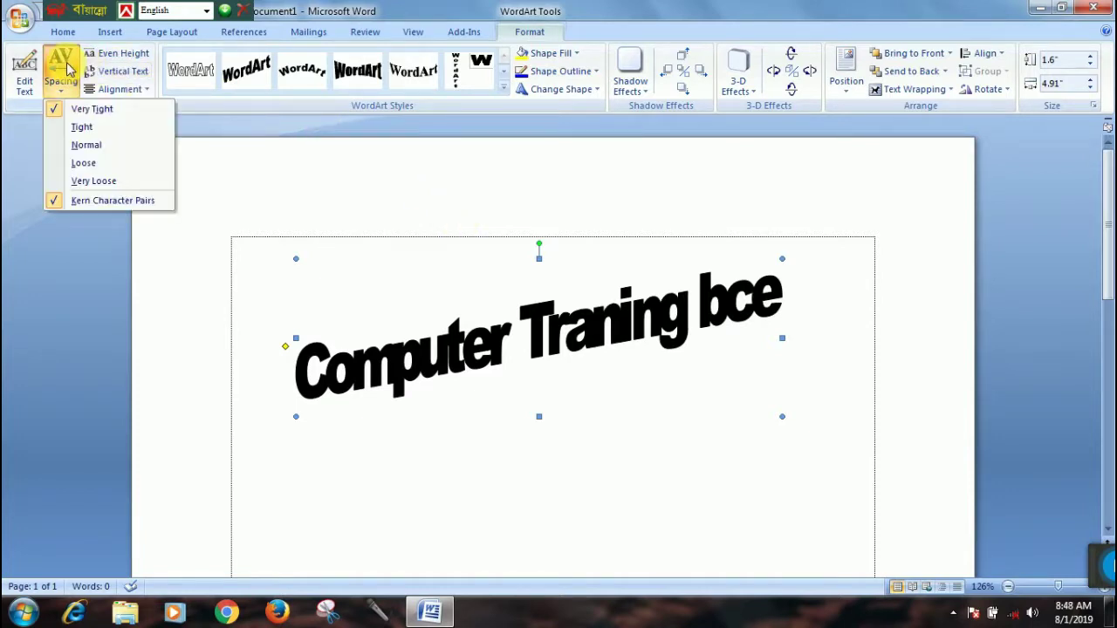
pyautogui.click(99, 129)
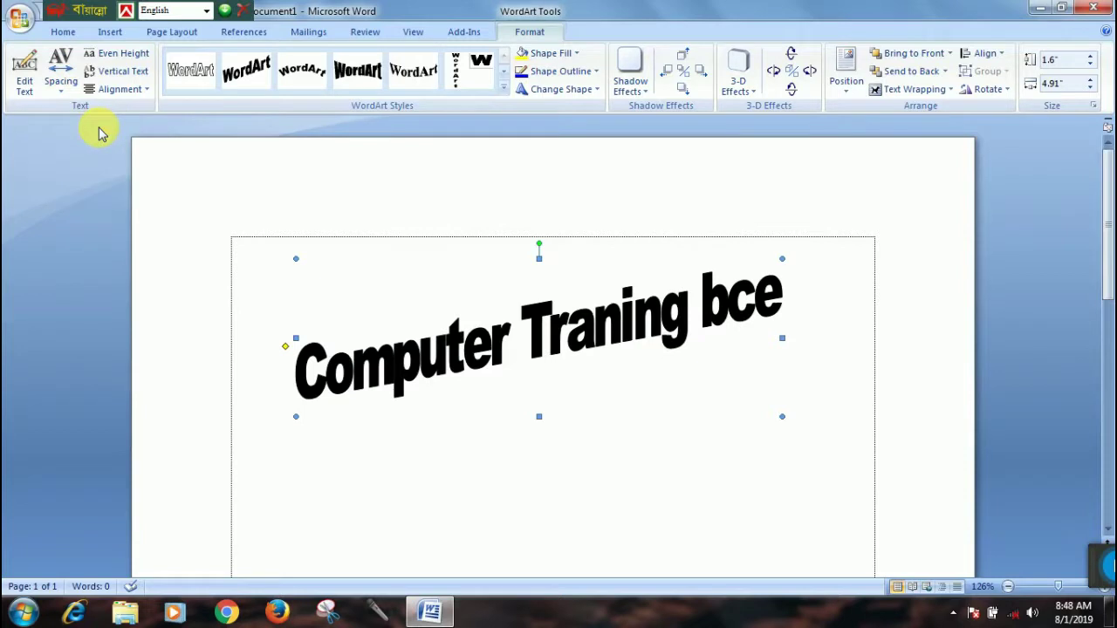
pyautogui.click(60, 70)
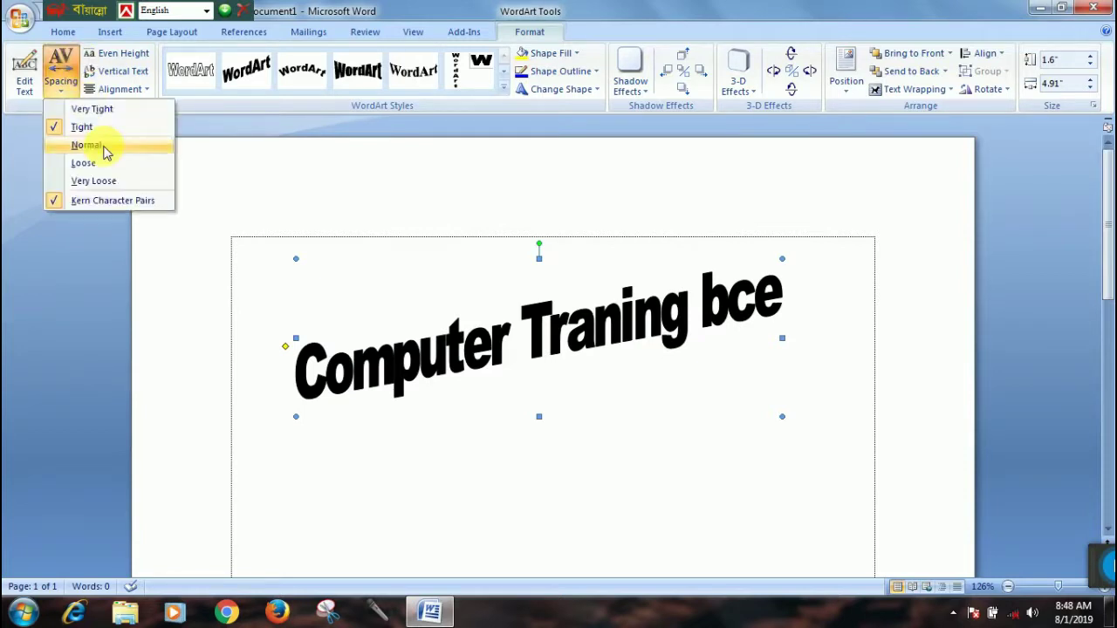
pyautogui.click(105, 150)
pyautogui.click(67, 76)
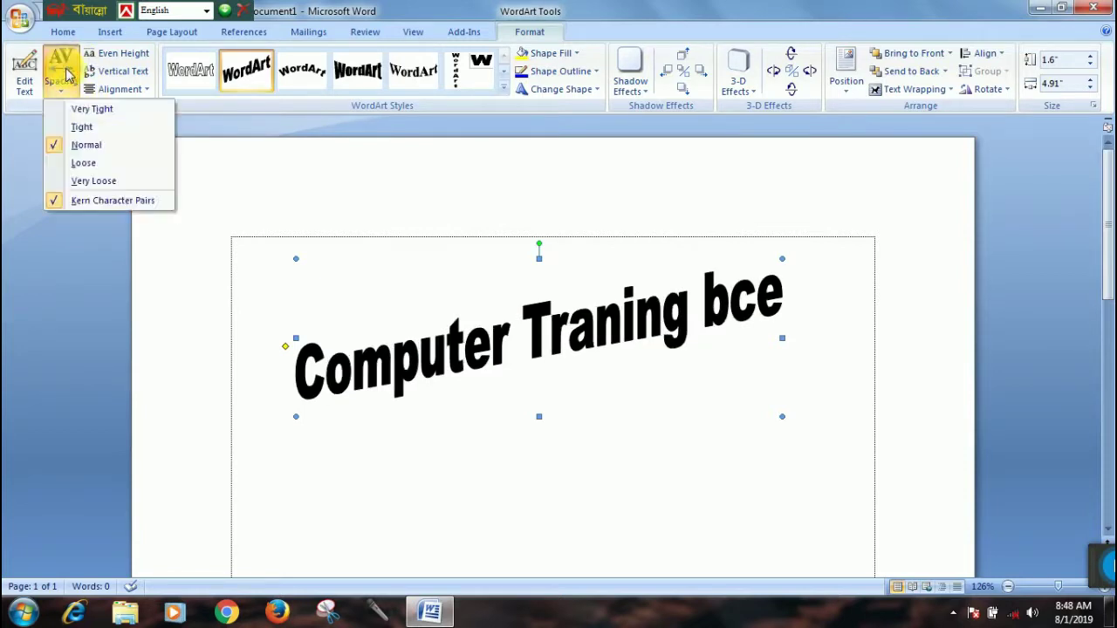
pyautogui.click(83, 163)
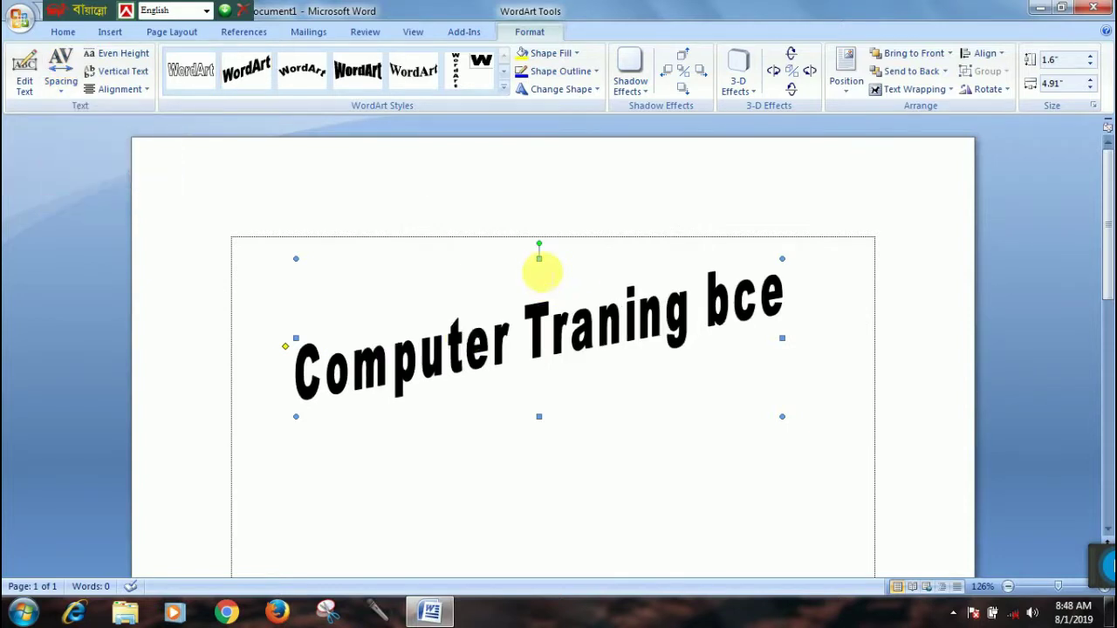
pyautogui.click(61, 70)
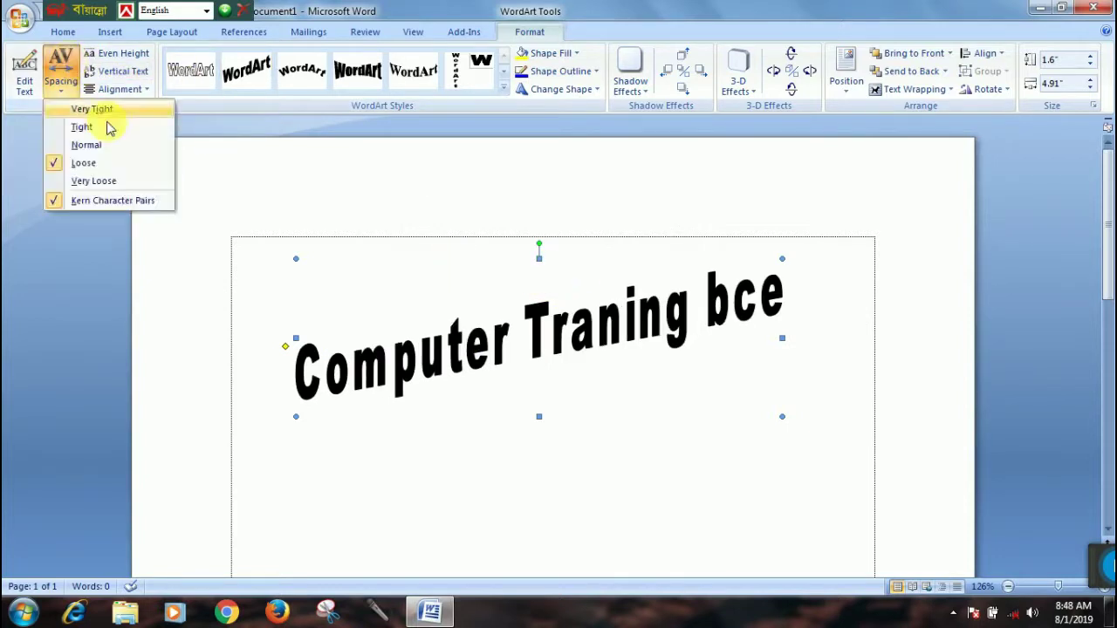
pyautogui.click(105, 145)
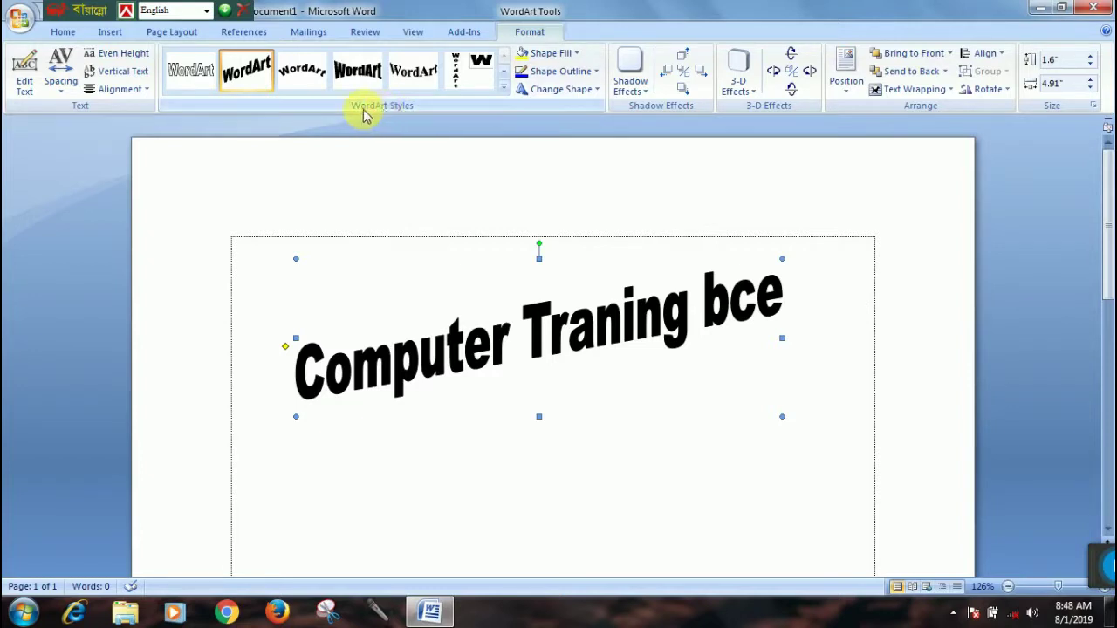
# Apply the yellow shadowed WordArt style, resize it to 2.43" by 5.73", and move it up-left
pyautogui.click(504, 95)
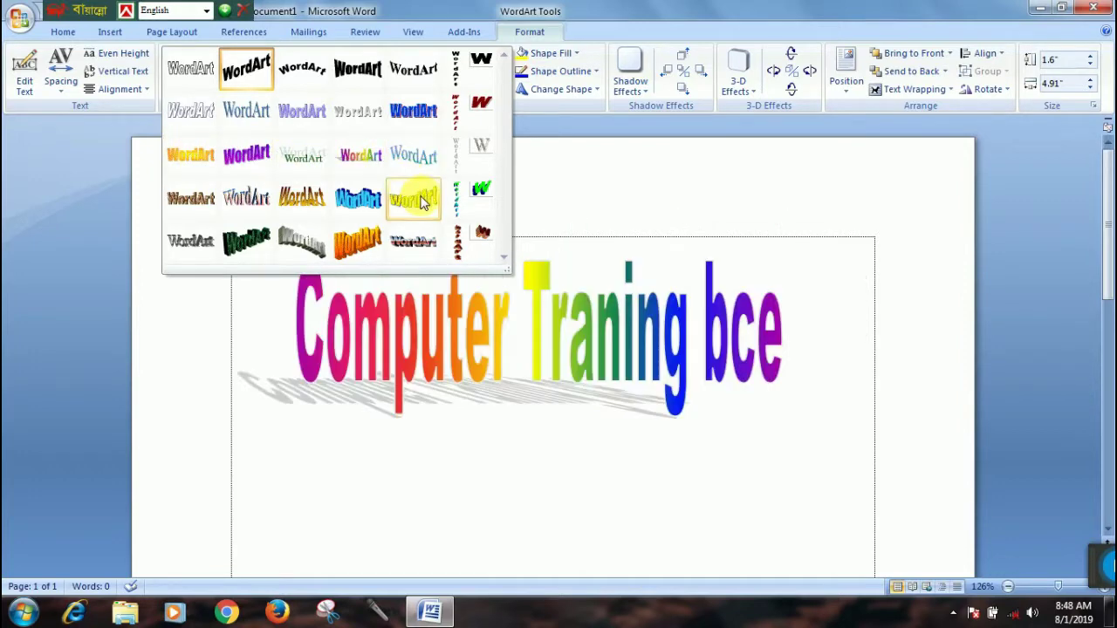
pyautogui.click(413, 197)
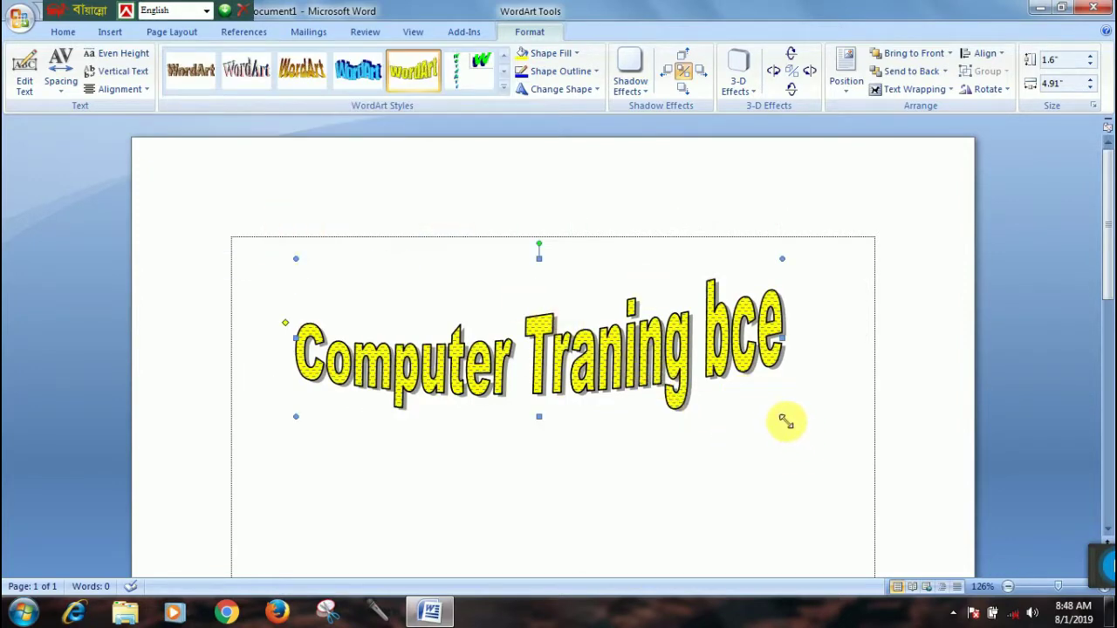
pyautogui.moveTo(782, 416); pyautogui.dragTo(863, 499)
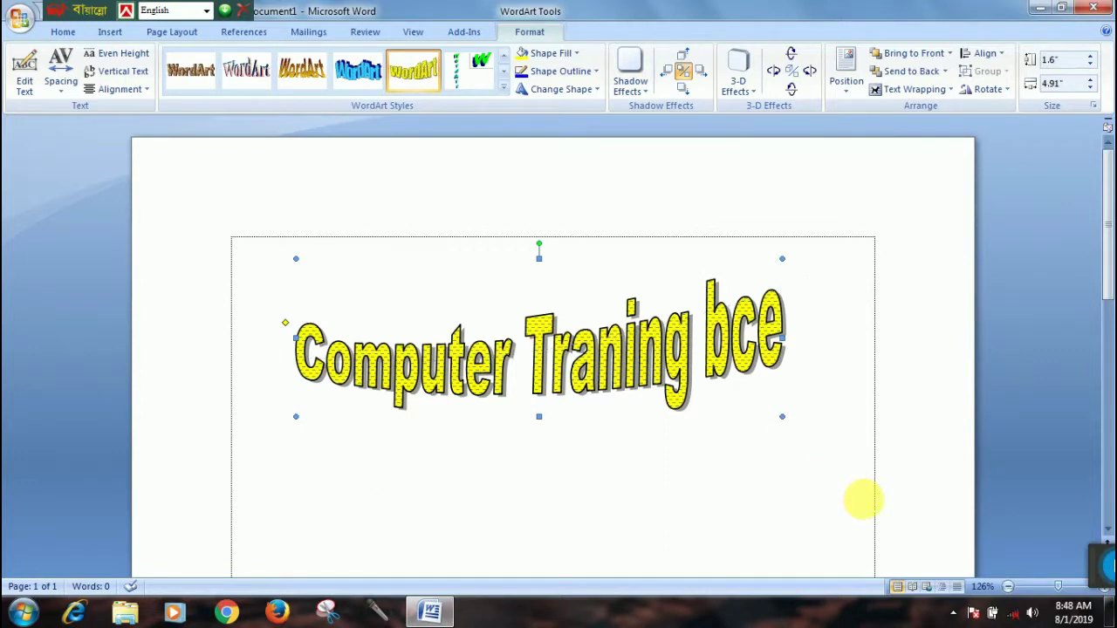
pyautogui.moveTo(760, 400); pyautogui.dragTo(709, 361)
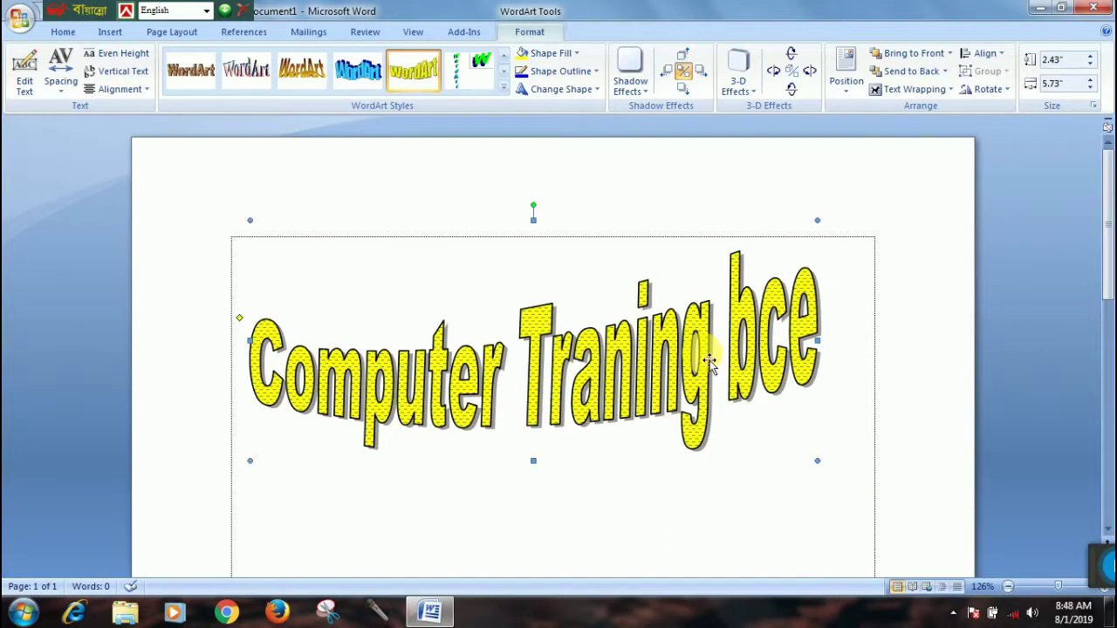
# Change the WordArt shape fill to Red from Standard Colors
pyautogui.click(576, 54)
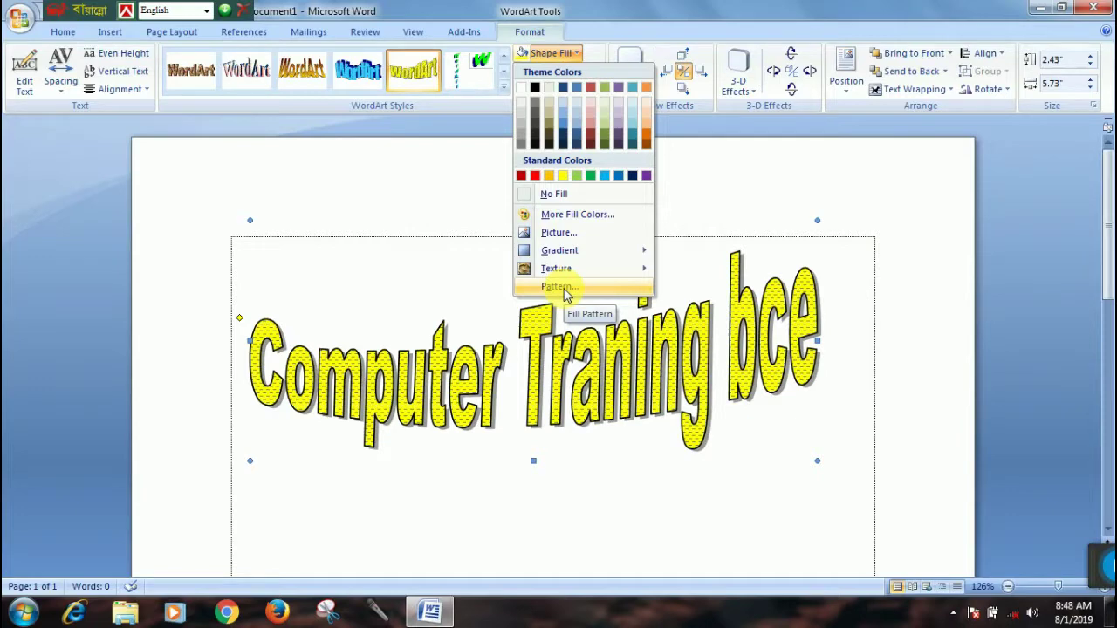
pyautogui.click(534, 176)
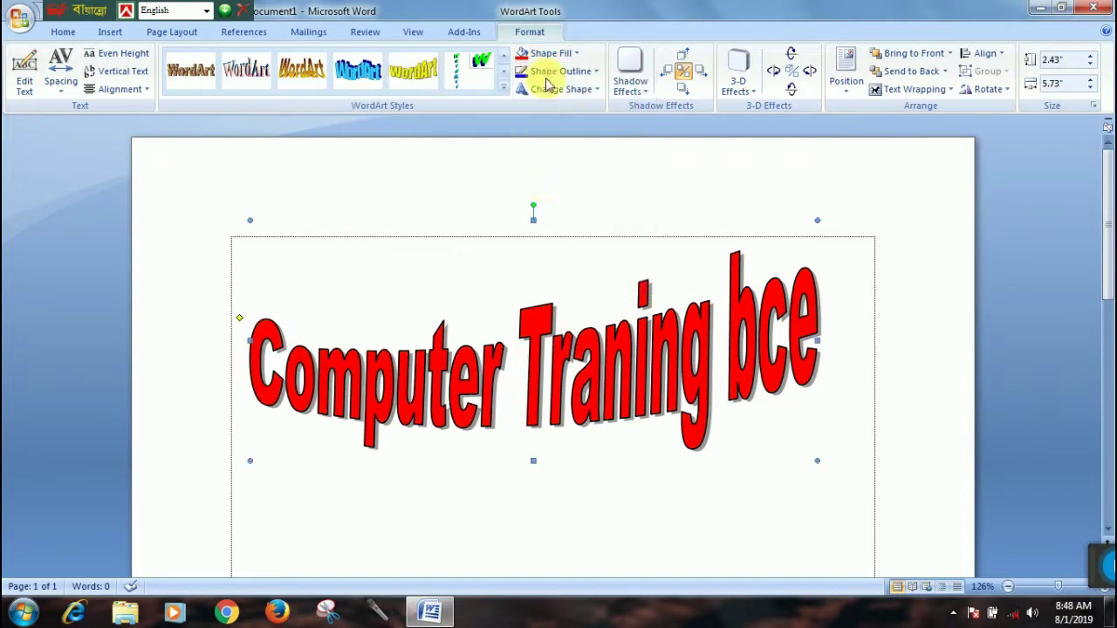
pyautogui.click(550, 56)
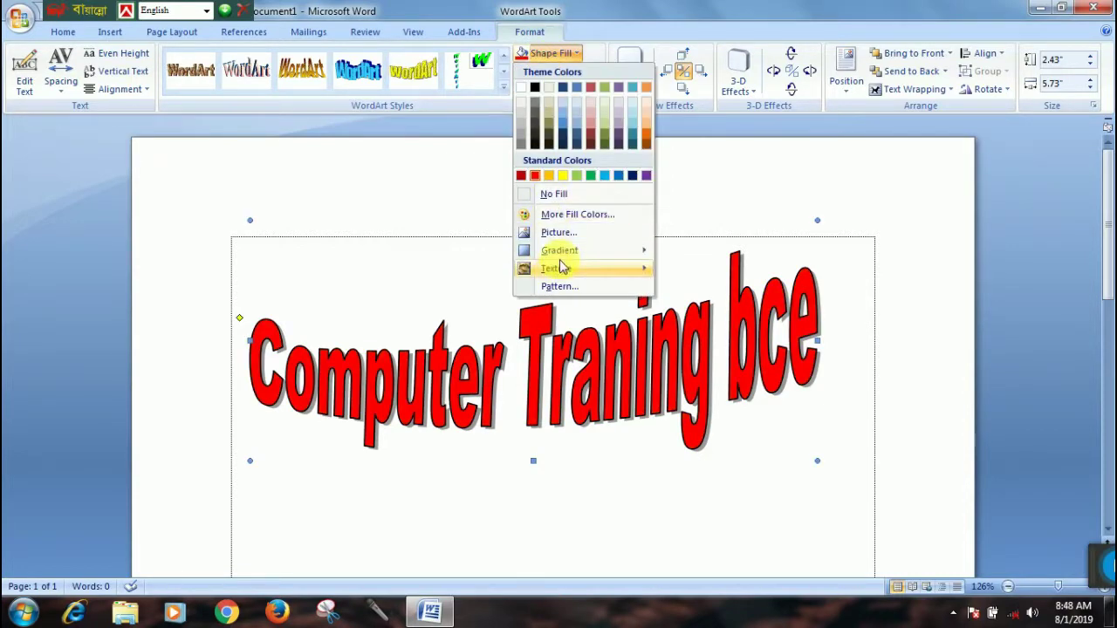
pyautogui.moveTo(559, 232)
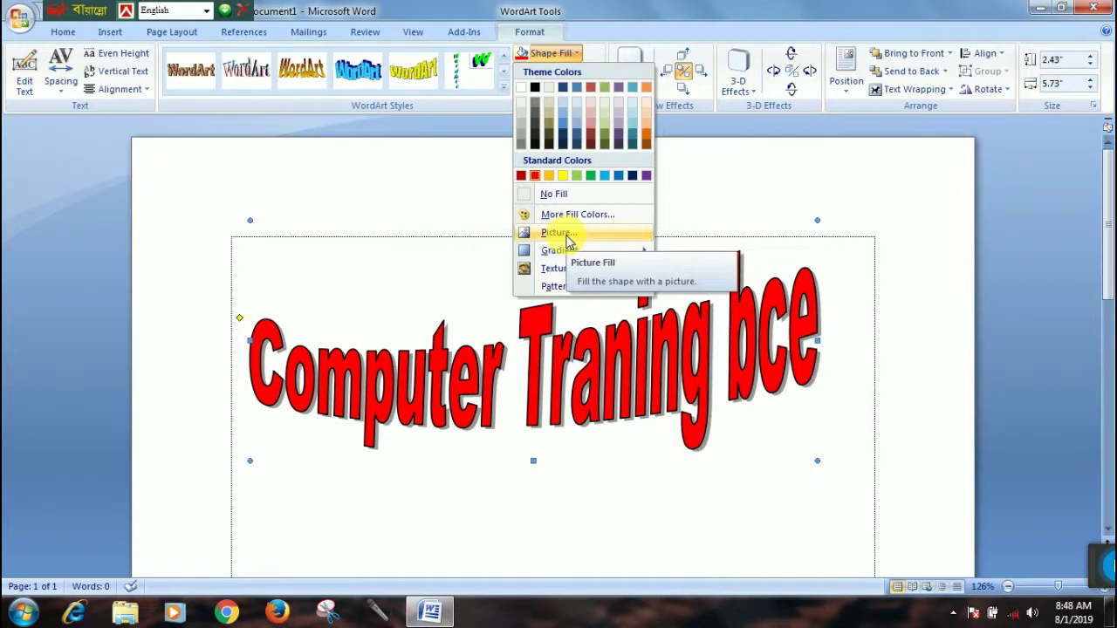
# Fill the WordArt letters with the picture '04 o' from E:\picture\juti
pyautogui.click(566, 234)
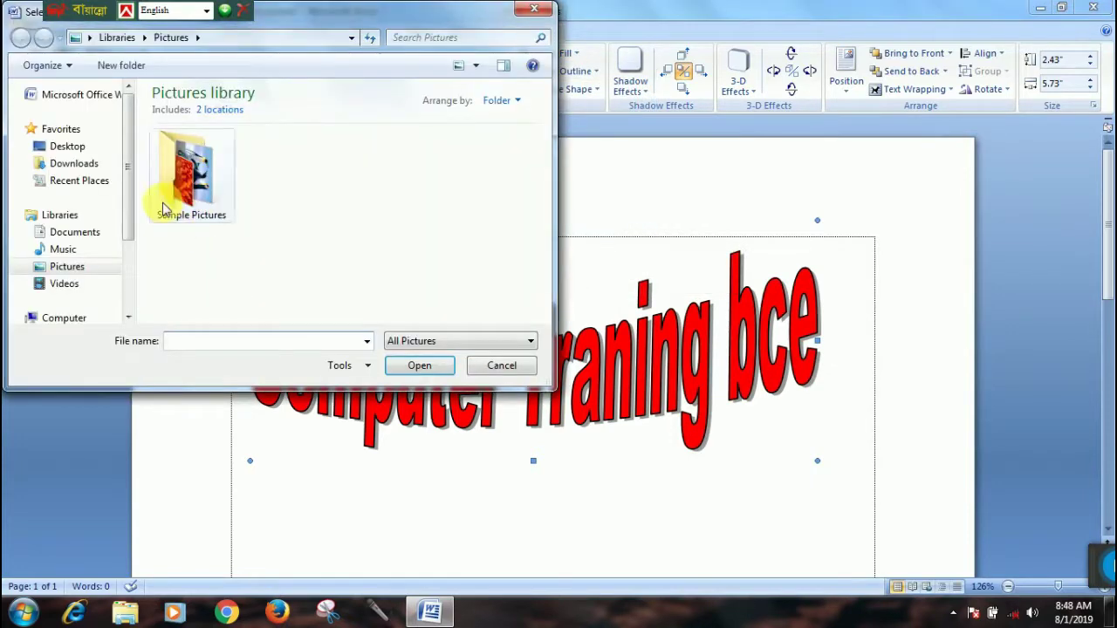
pyautogui.moveTo(129, 209); pyautogui.dragTo(129, 244)
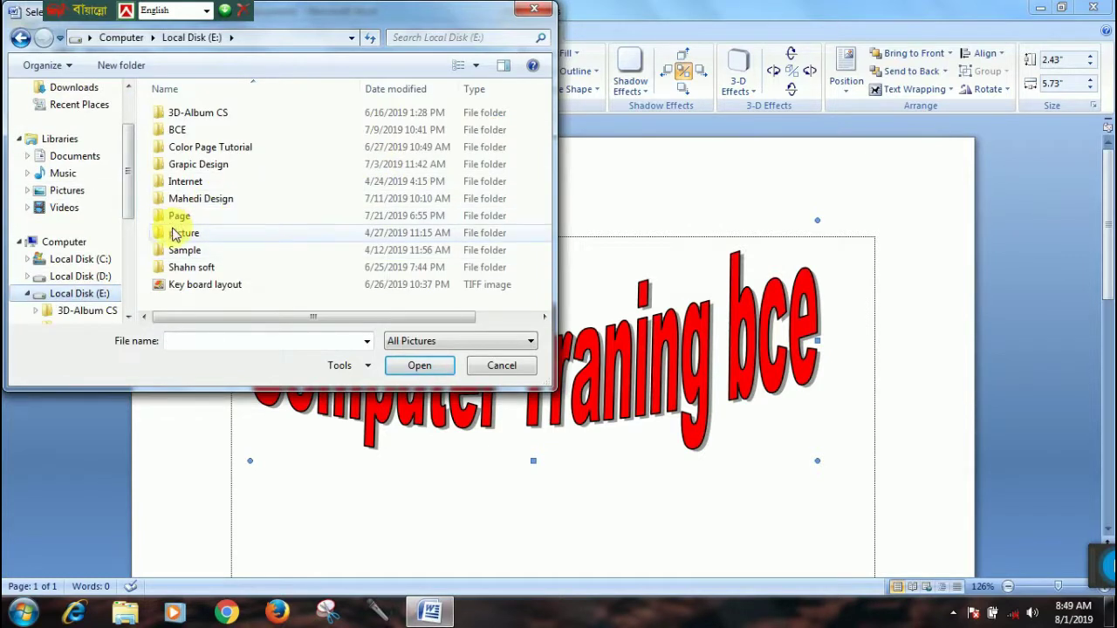
pyautogui.doubleClick(183, 233)
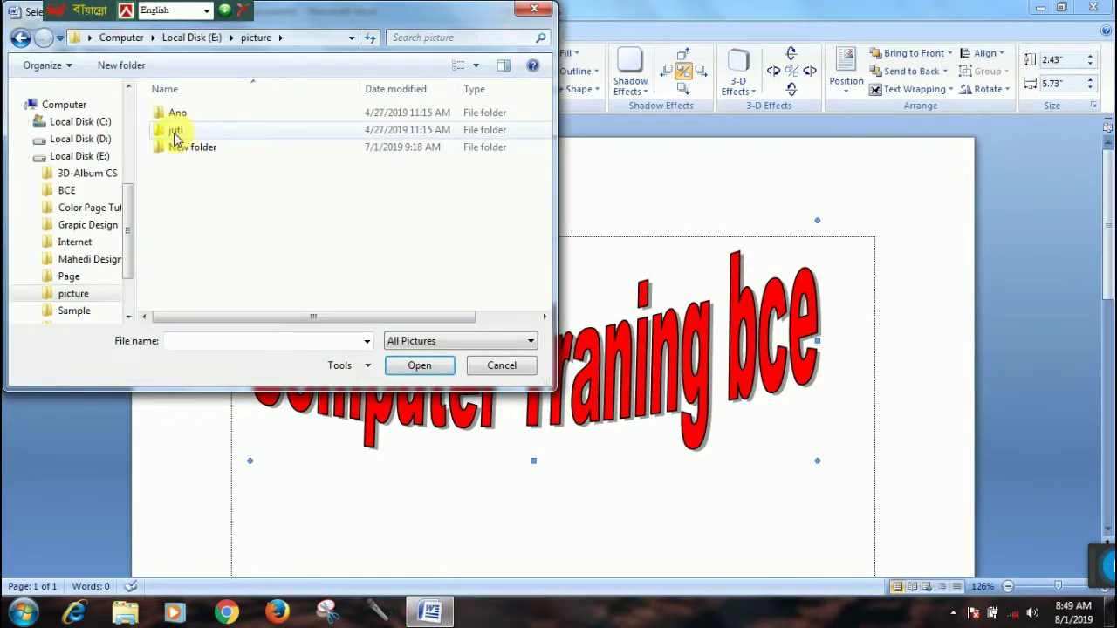
pyautogui.click(175, 129)
pyautogui.doubleClick(174, 129)
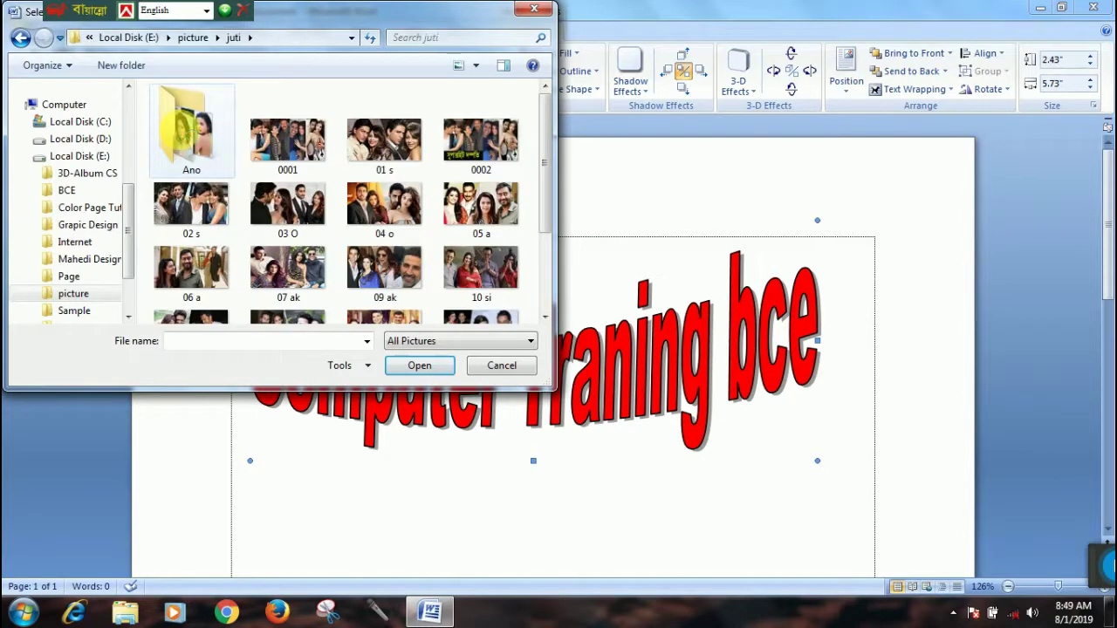
pyautogui.doubleClick(386, 202)
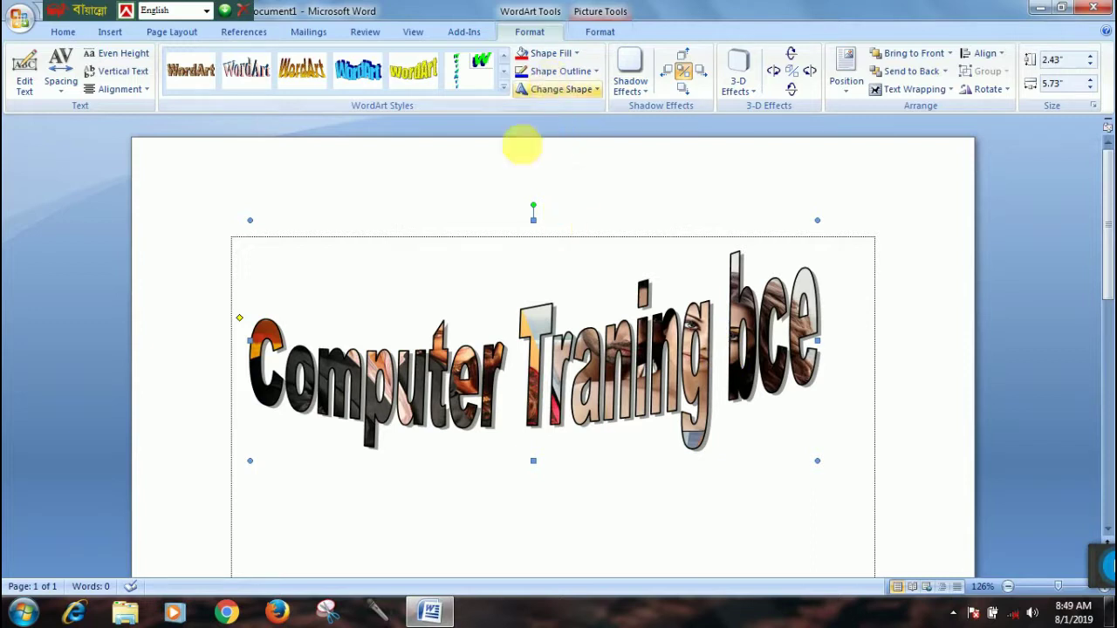
# Replace a trial light gradient with a Two colors gradient: yellow to black
pyautogui.click(545, 53)
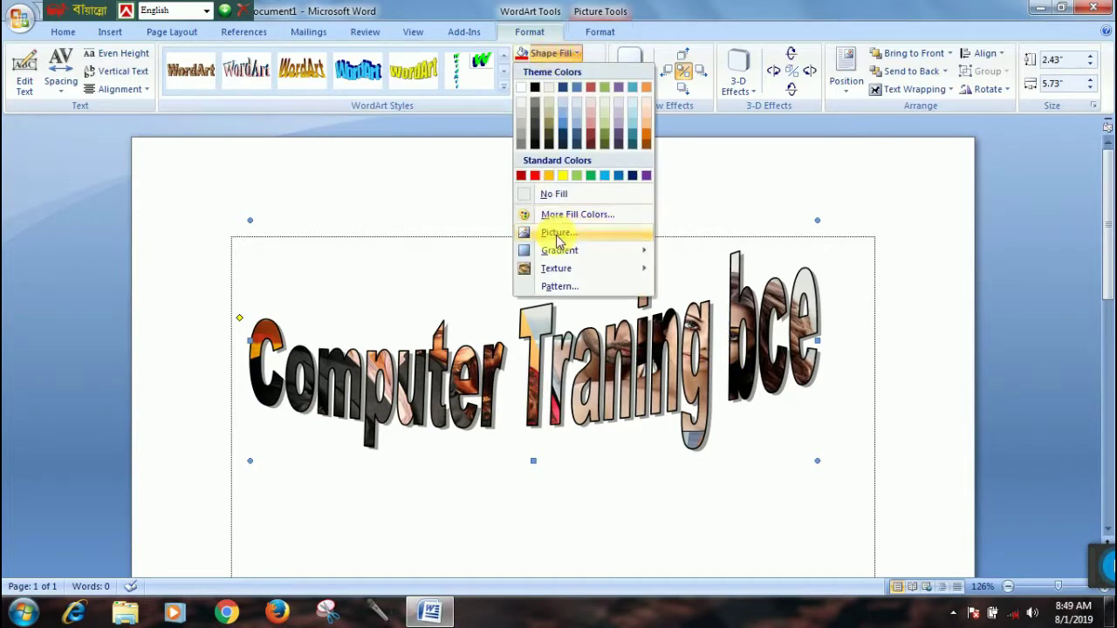
pyautogui.moveTo(559, 250)
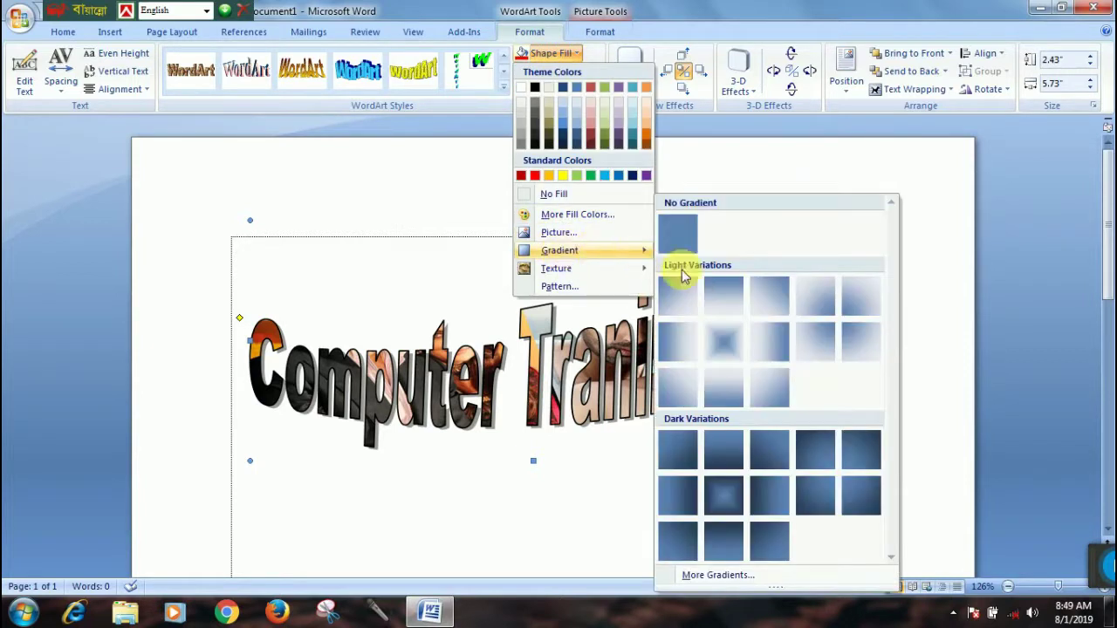
pyautogui.click(709, 325)
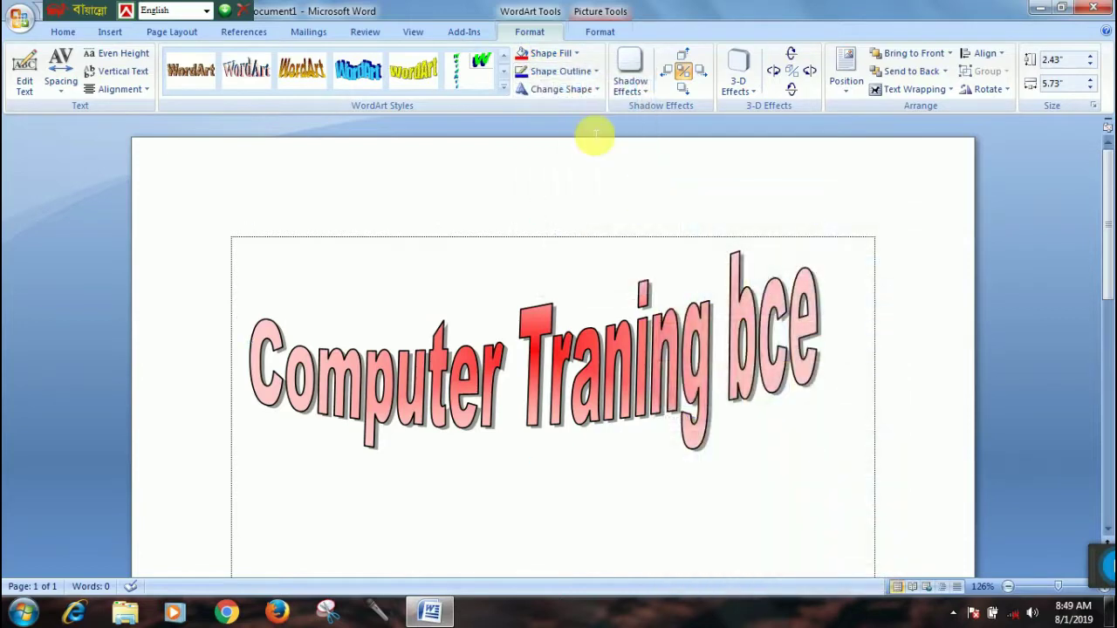
pyautogui.click(556, 52)
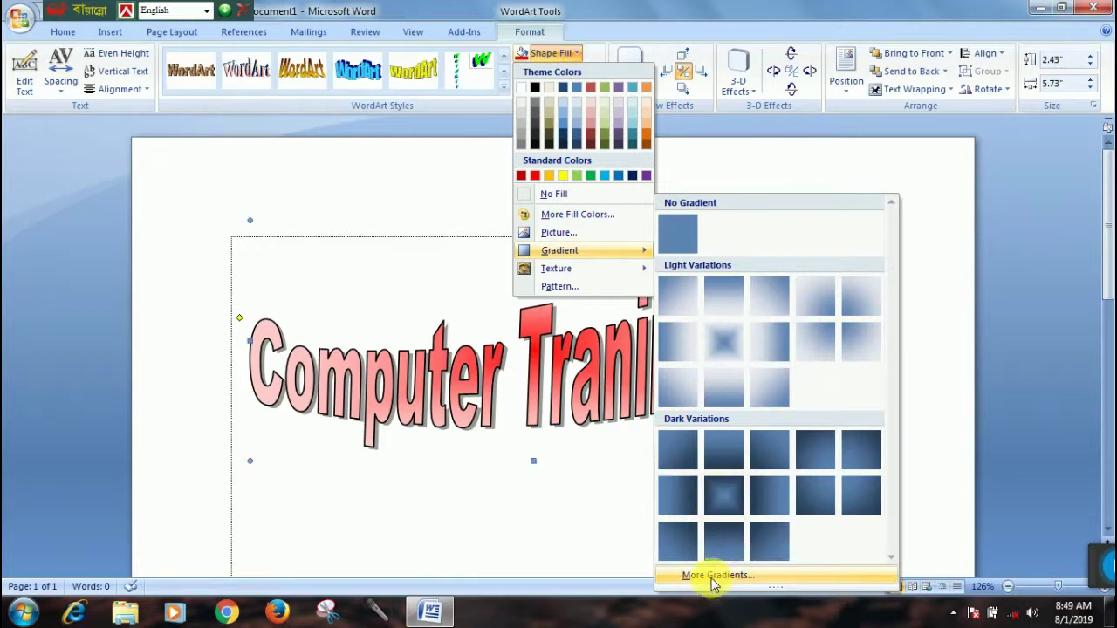
pyautogui.click(714, 583)
pyautogui.moveTo(848, 21); pyautogui.dragTo(688, 48)
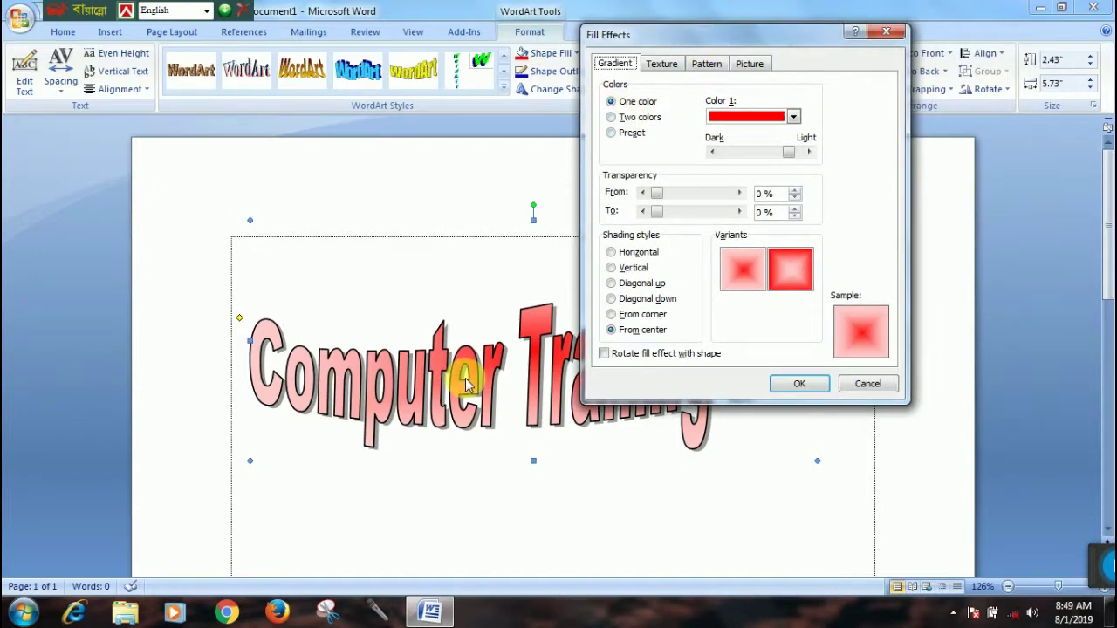
pyautogui.click(640, 117)
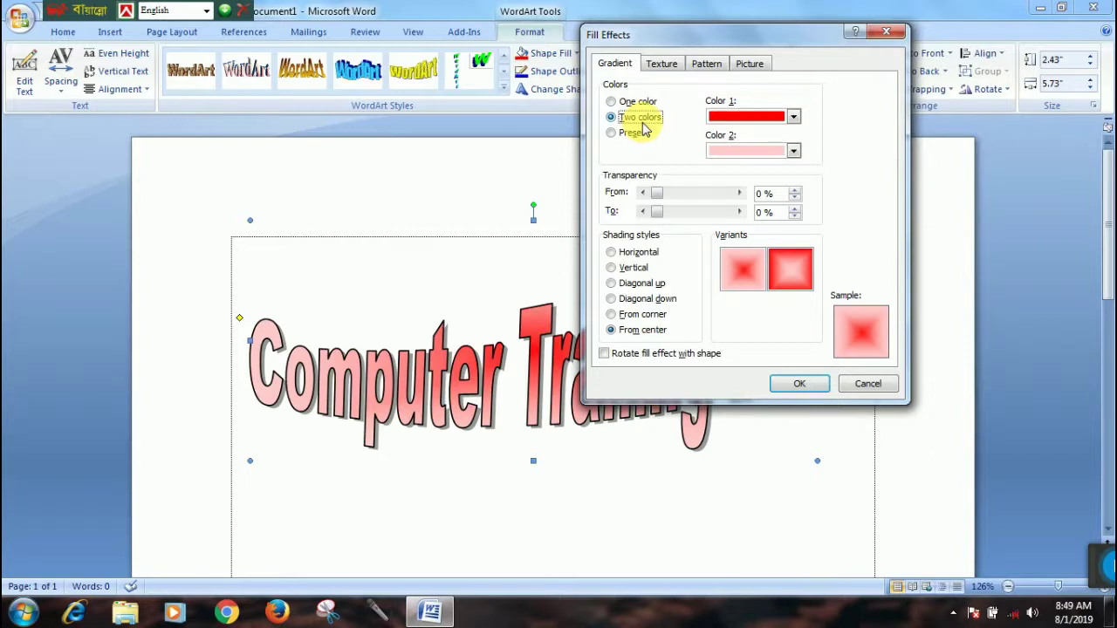
pyautogui.click(793, 117)
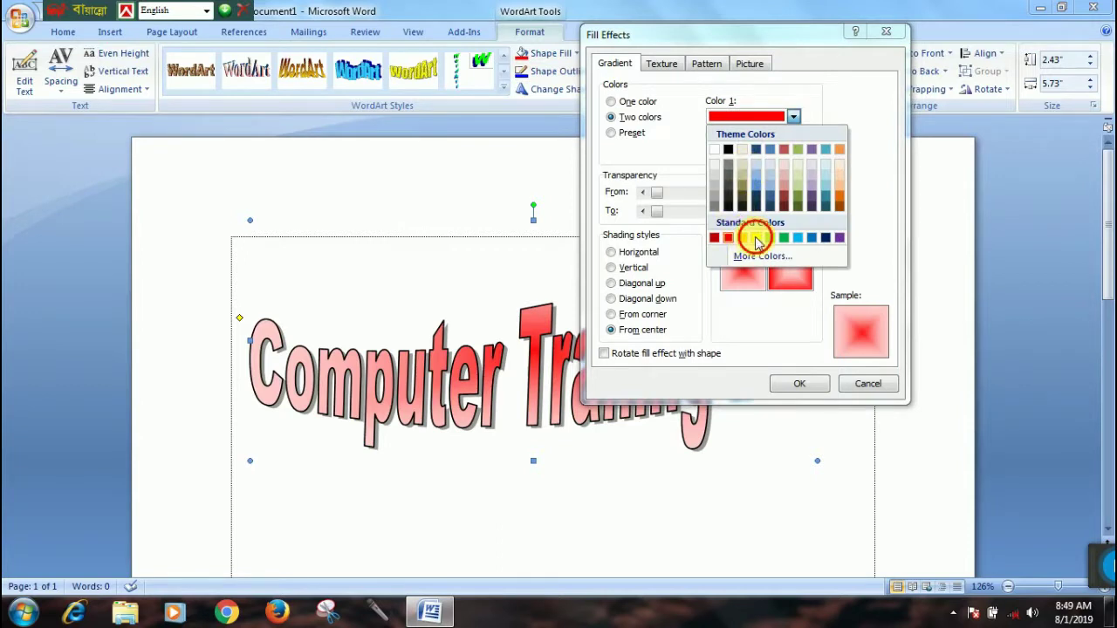
pyautogui.click(756, 238)
pyautogui.click(733, 153)
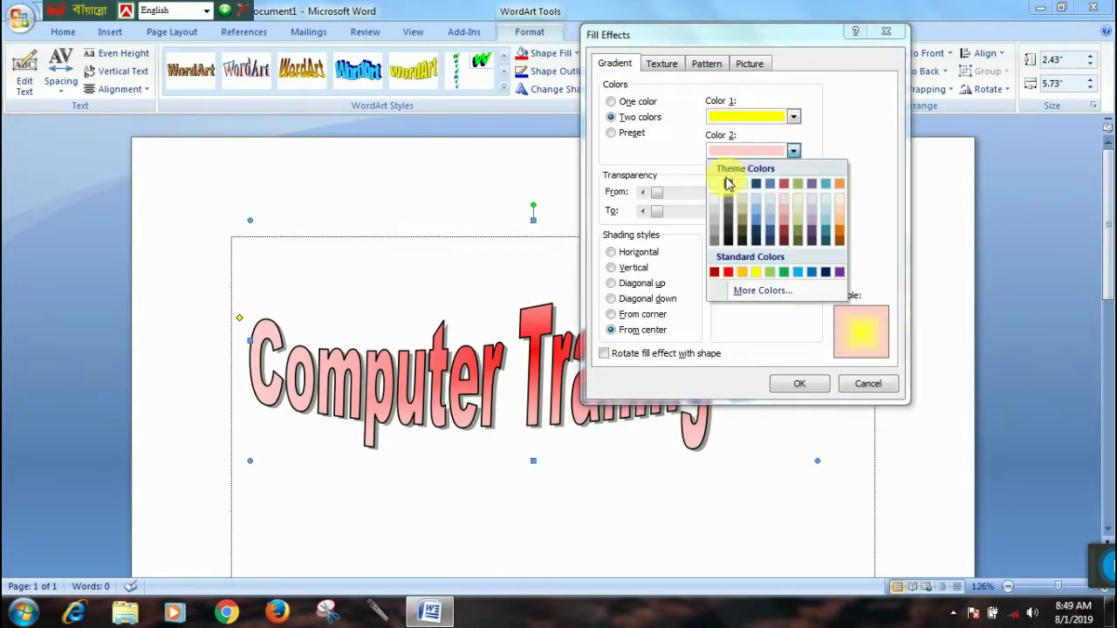
pyautogui.click(729, 239)
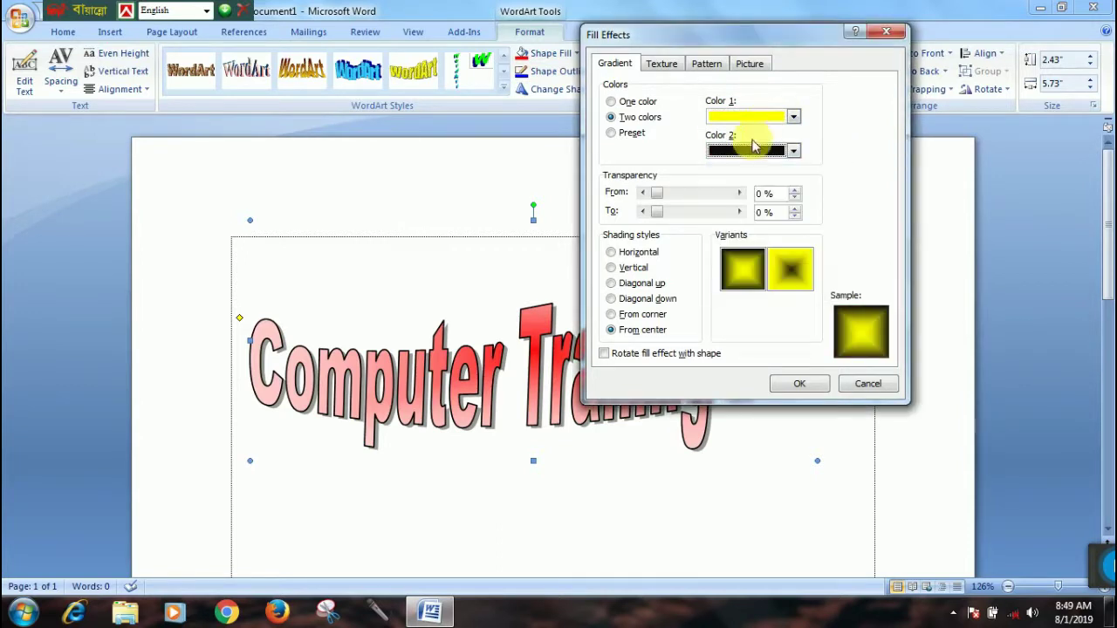
pyautogui.click(791, 385)
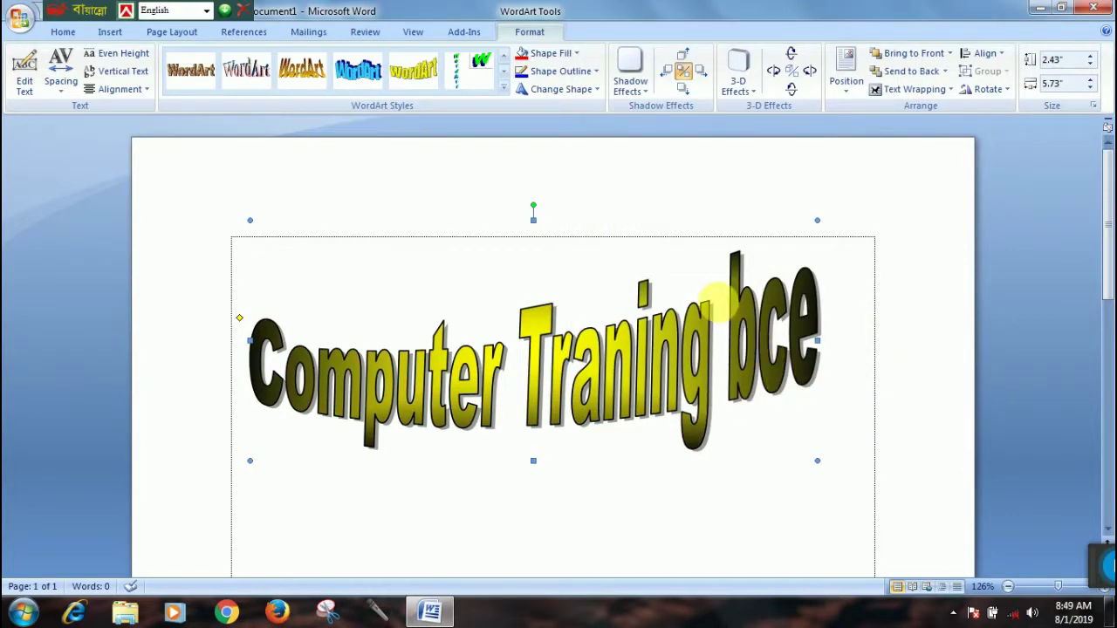
# Try a pale blue texture, then the pink tissue paper texture, on the WordArt
pyautogui.click(576, 55)
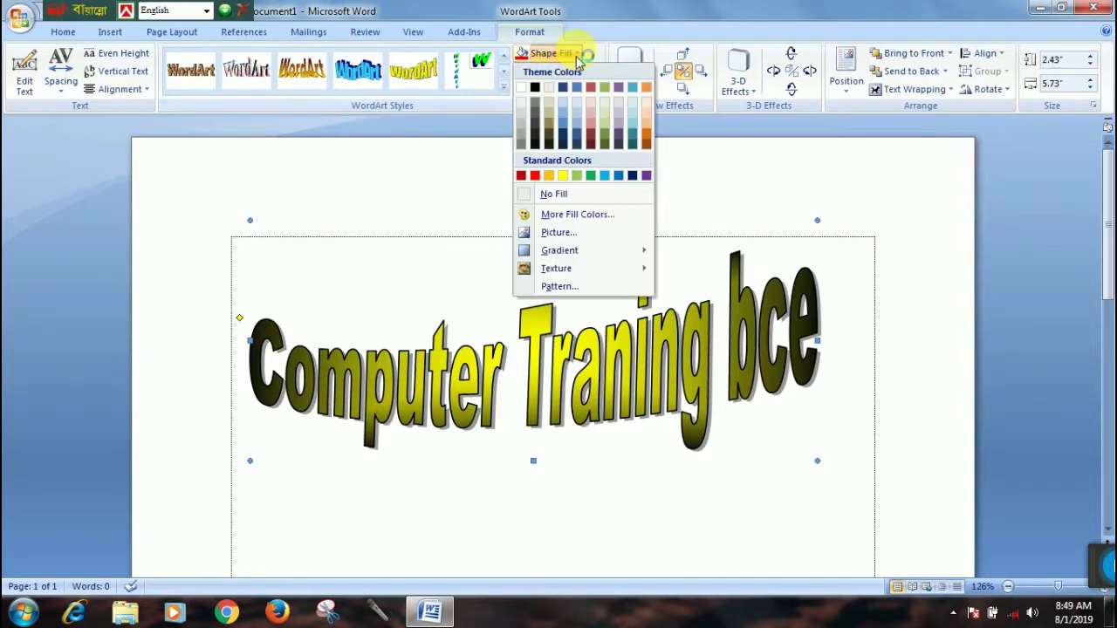
pyautogui.moveTo(556, 268)
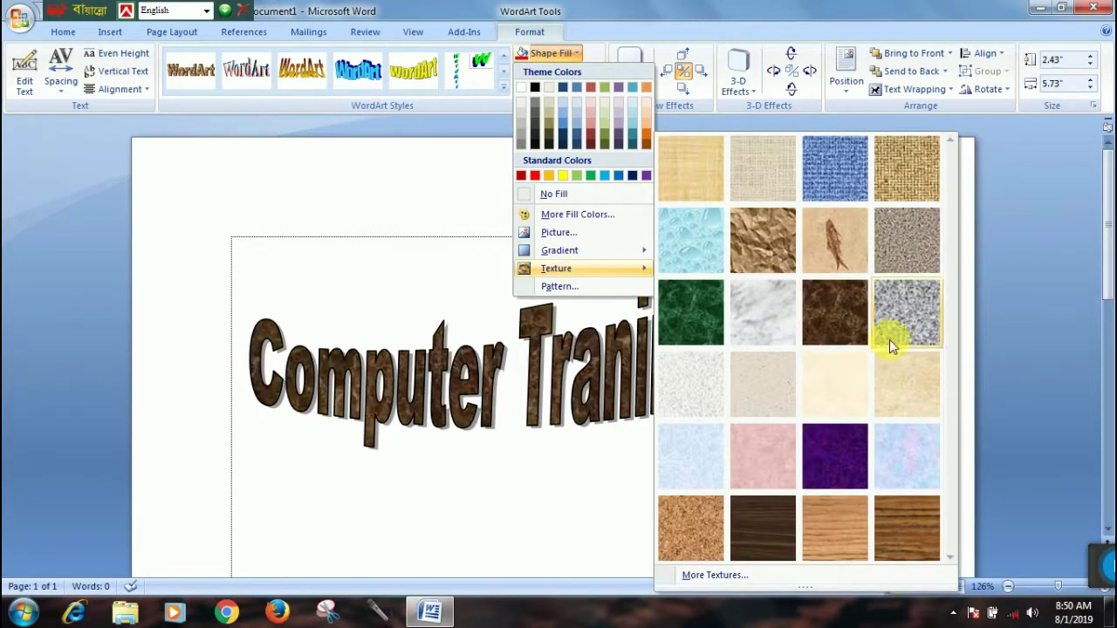
pyautogui.click(891, 442)
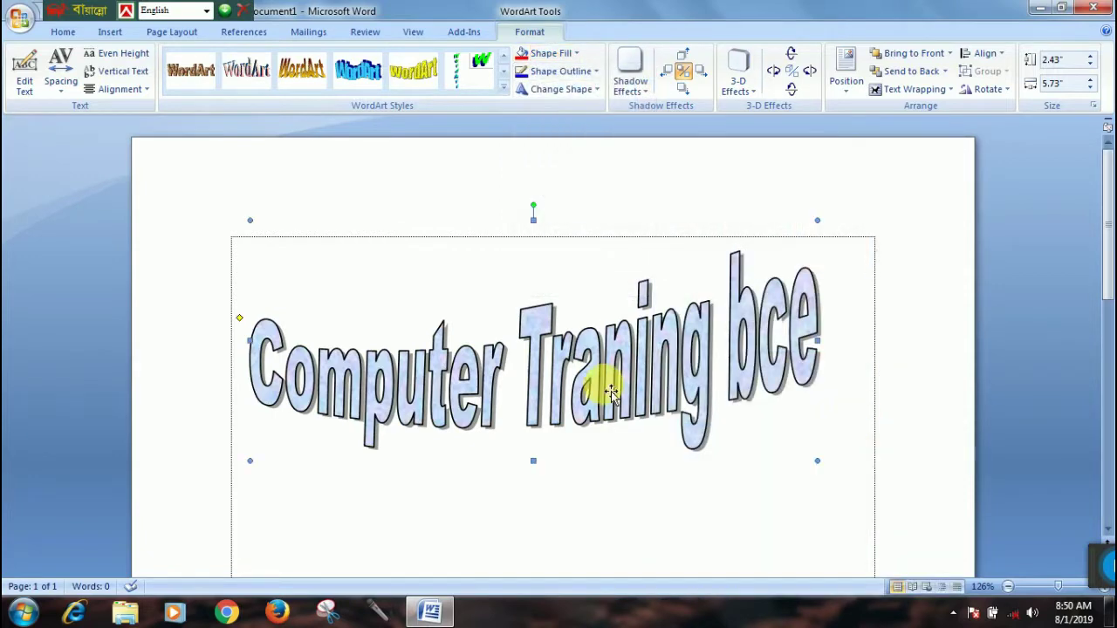
pyautogui.click(551, 53)
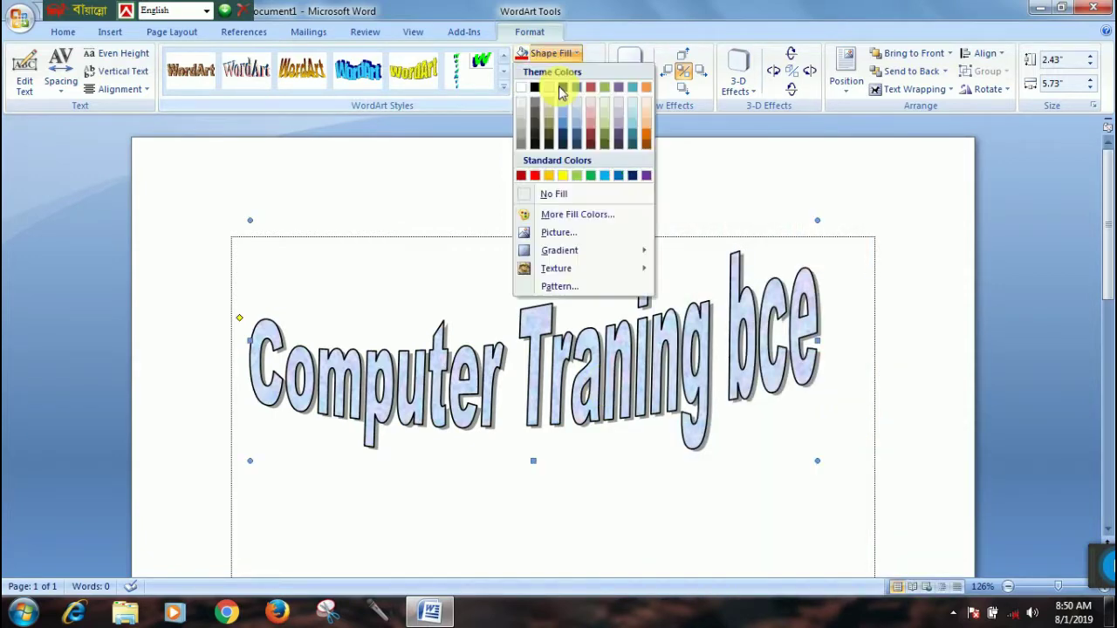
pyautogui.moveTo(556, 268)
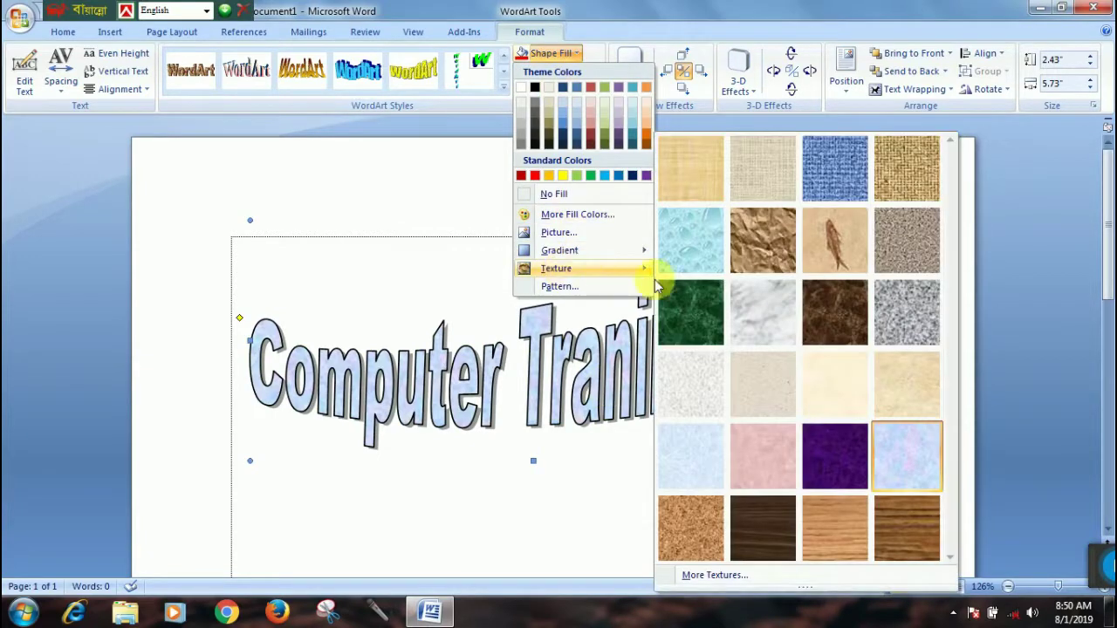
pyautogui.click(749, 474)
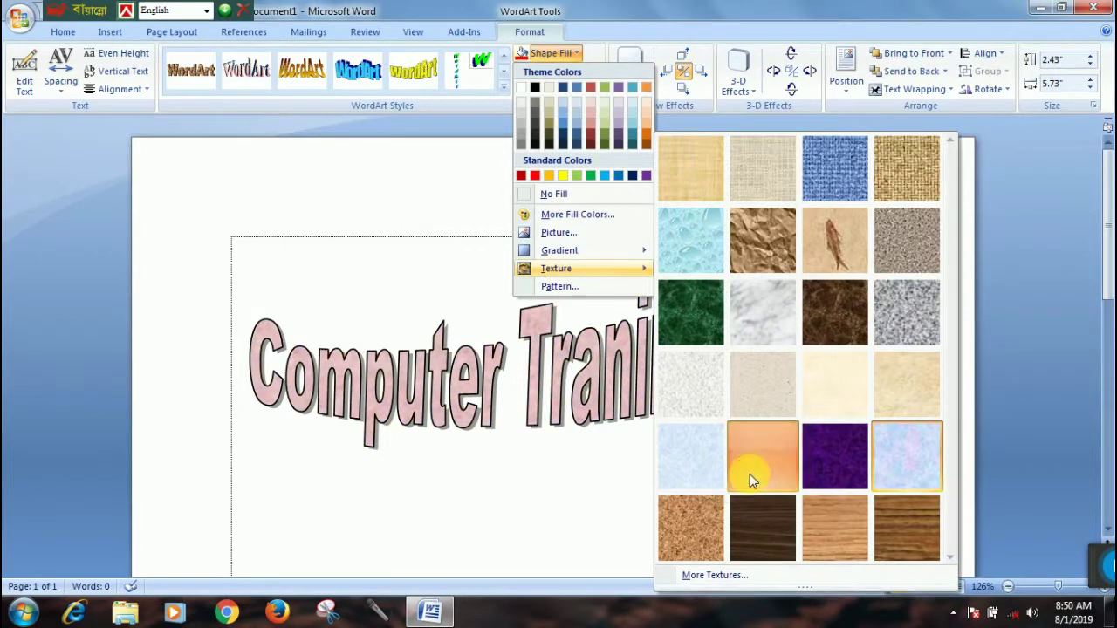
# Fill the WordArt with a yellow-and-black Horizontal brick pattern
pyautogui.click(559, 55)
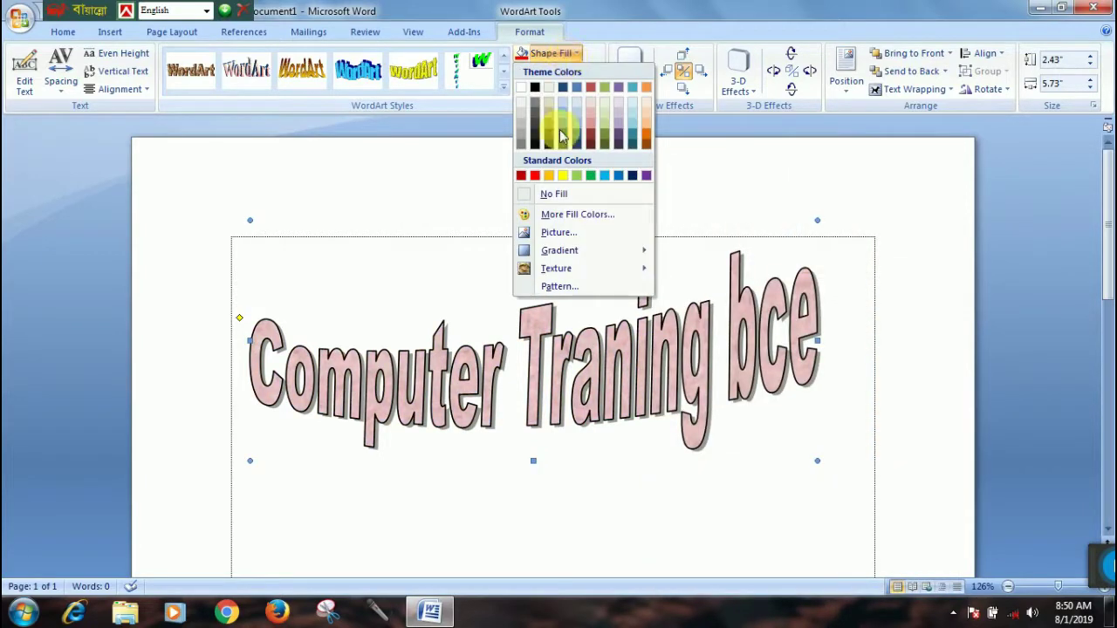
pyautogui.click(559, 288)
pyautogui.click(747, 166)
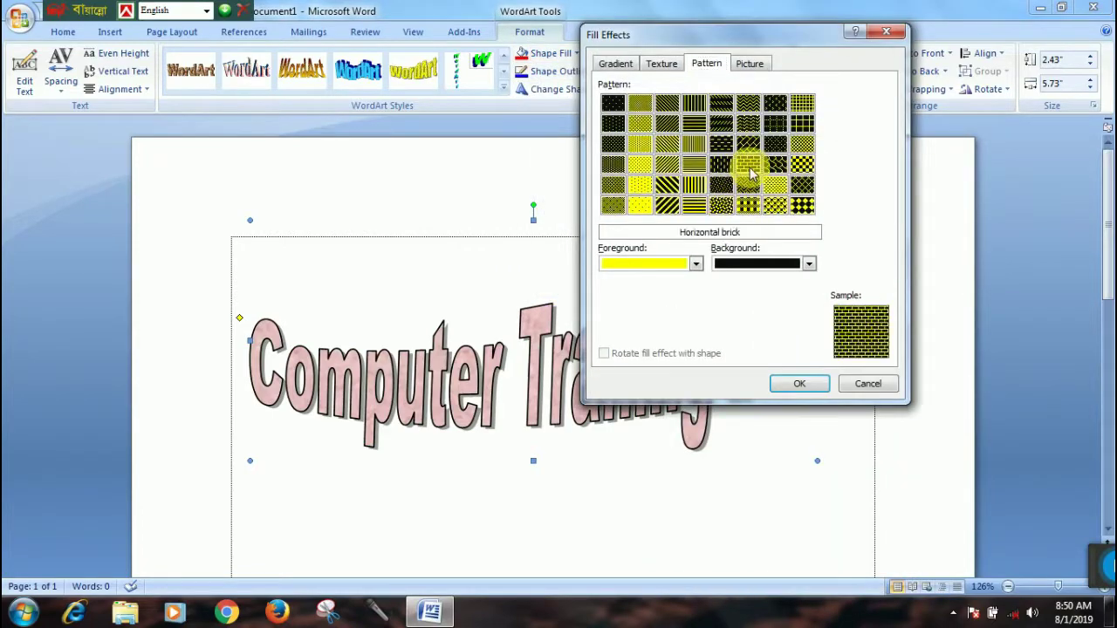
pyautogui.click(796, 382)
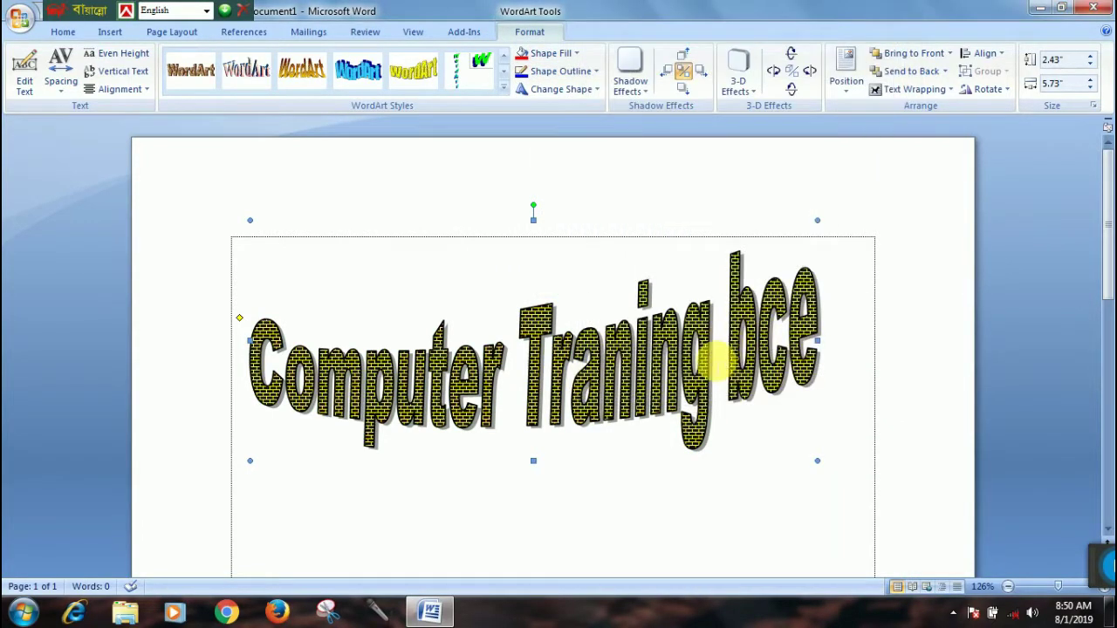
# Give the WordArt a red, 2¼ pt, round-dot outline
pyautogui.click(566, 72)
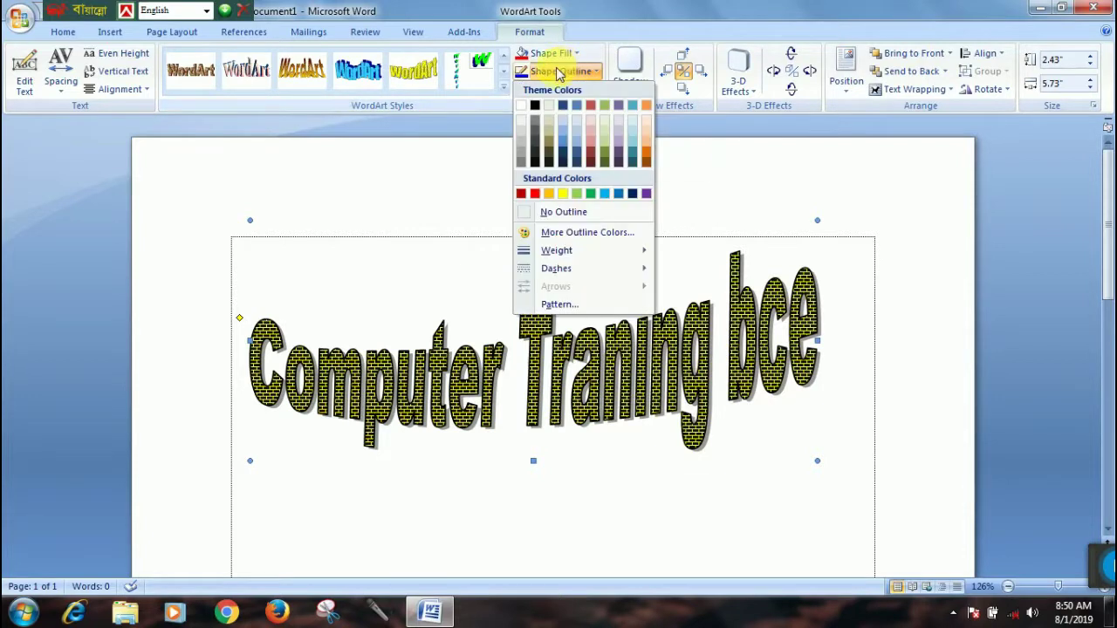
pyautogui.click(536, 193)
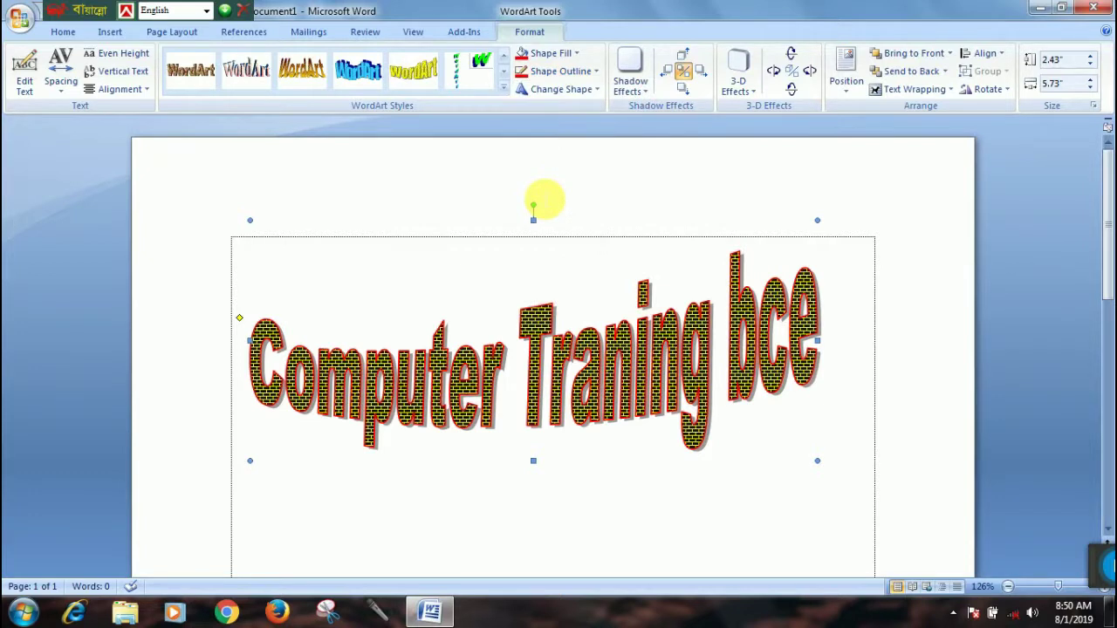
pyautogui.click(554, 75)
pyautogui.moveTo(557, 251)
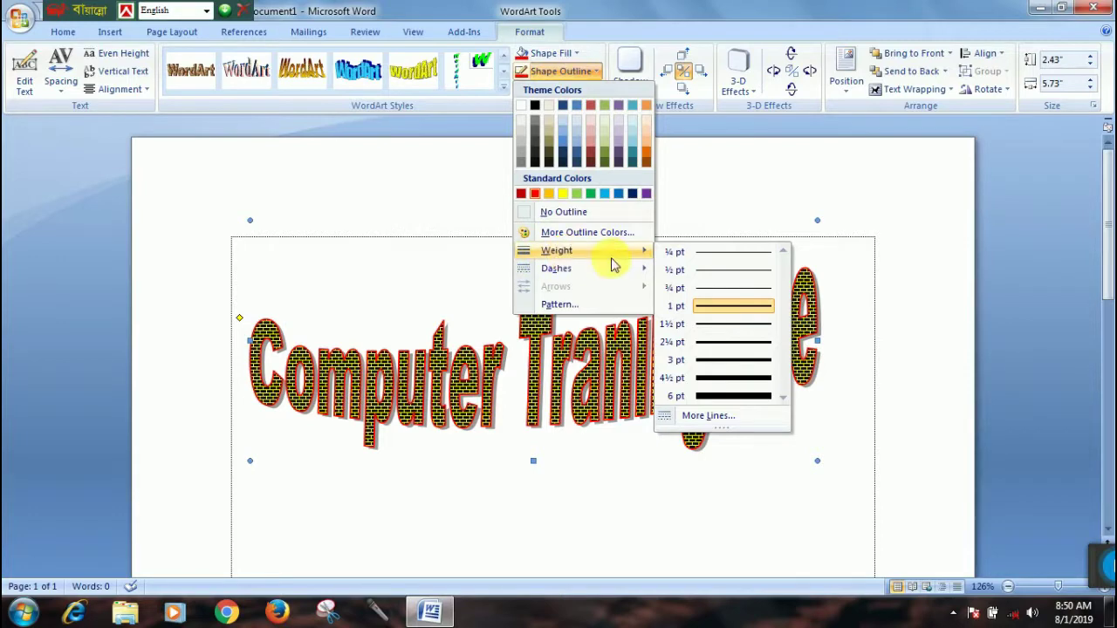
pyautogui.click(726, 349)
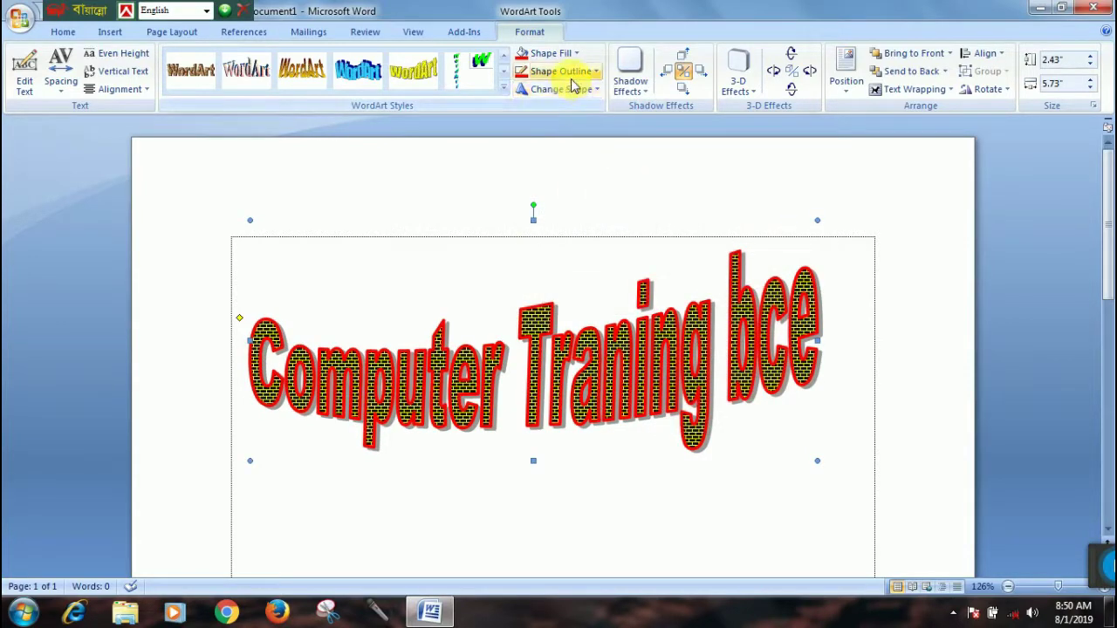
pyautogui.click(576, 75)
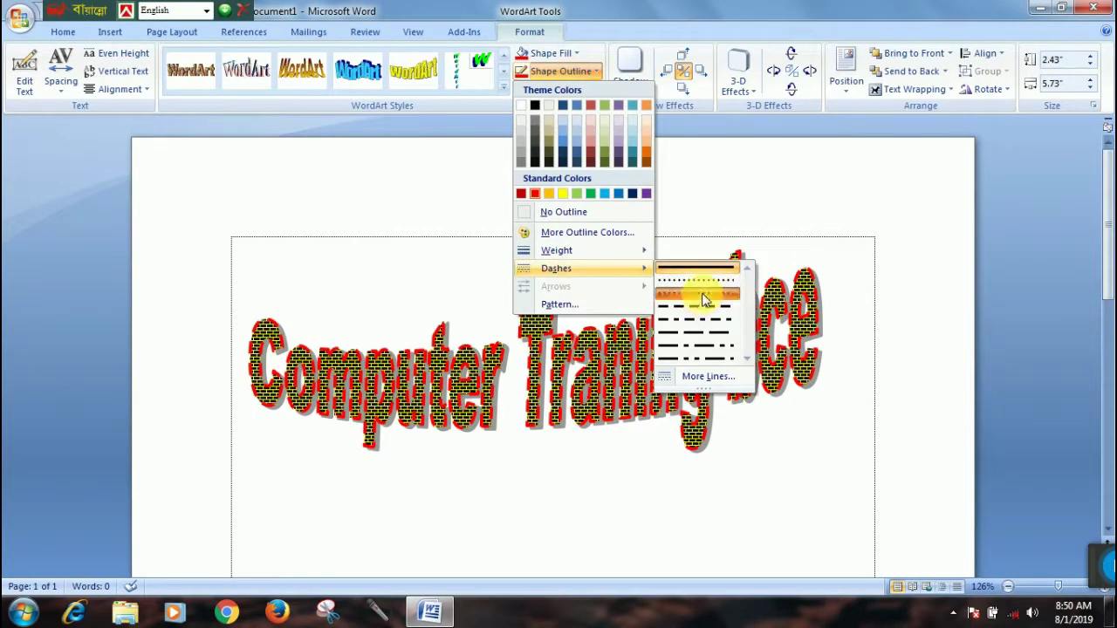
pyautogui.click(703, 299)
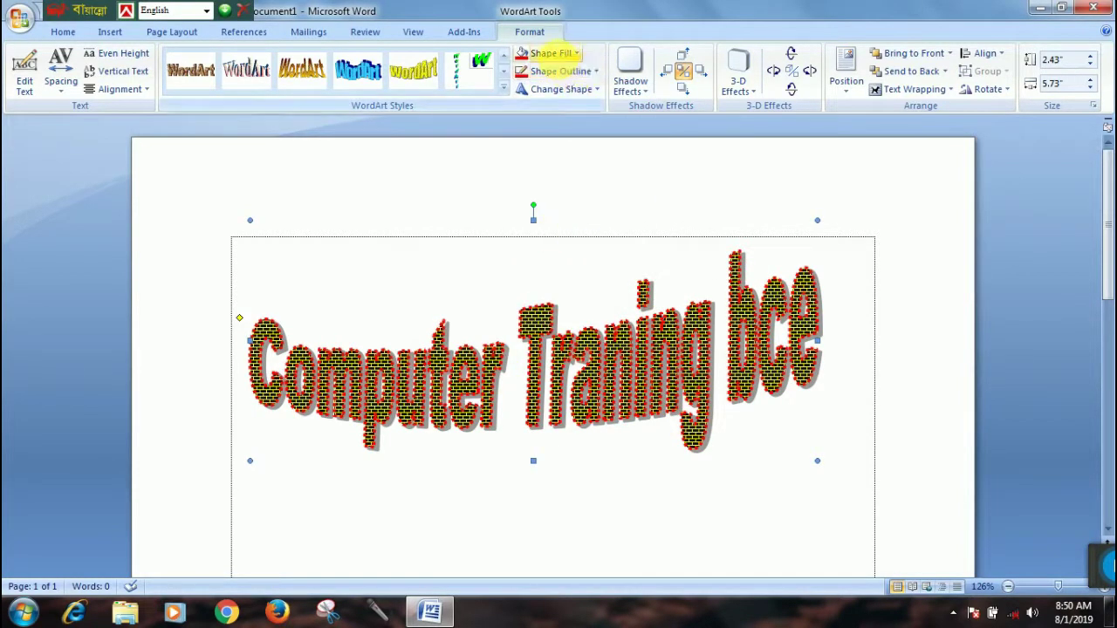
# Replace the brick pattern with a solid yellow fill
pyautogui.click(563, 52)
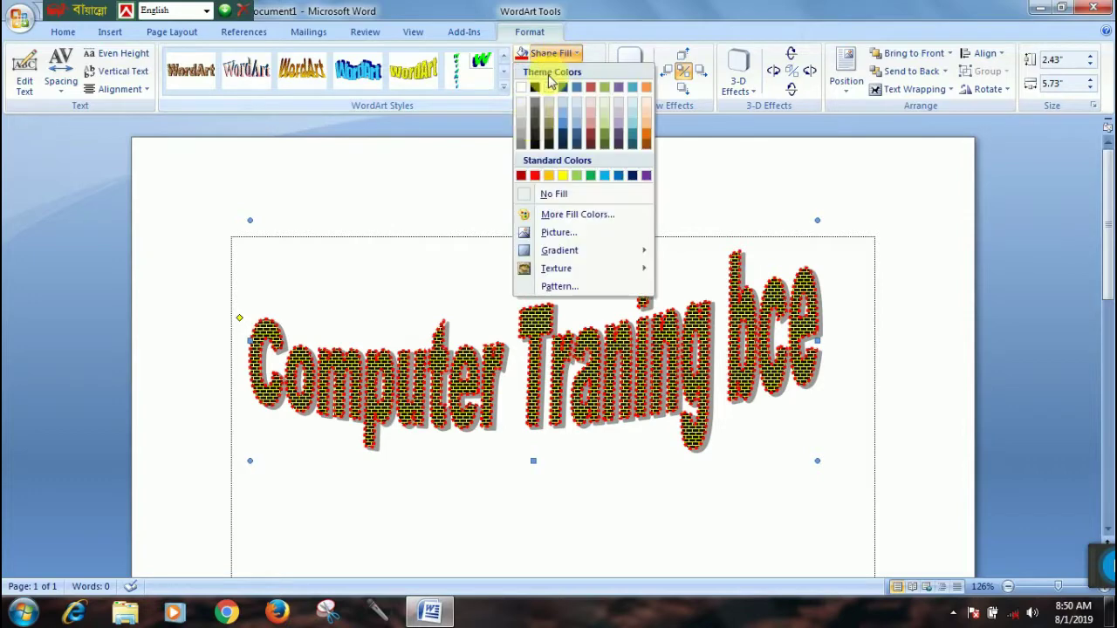
pyautogui.click(563, 175)
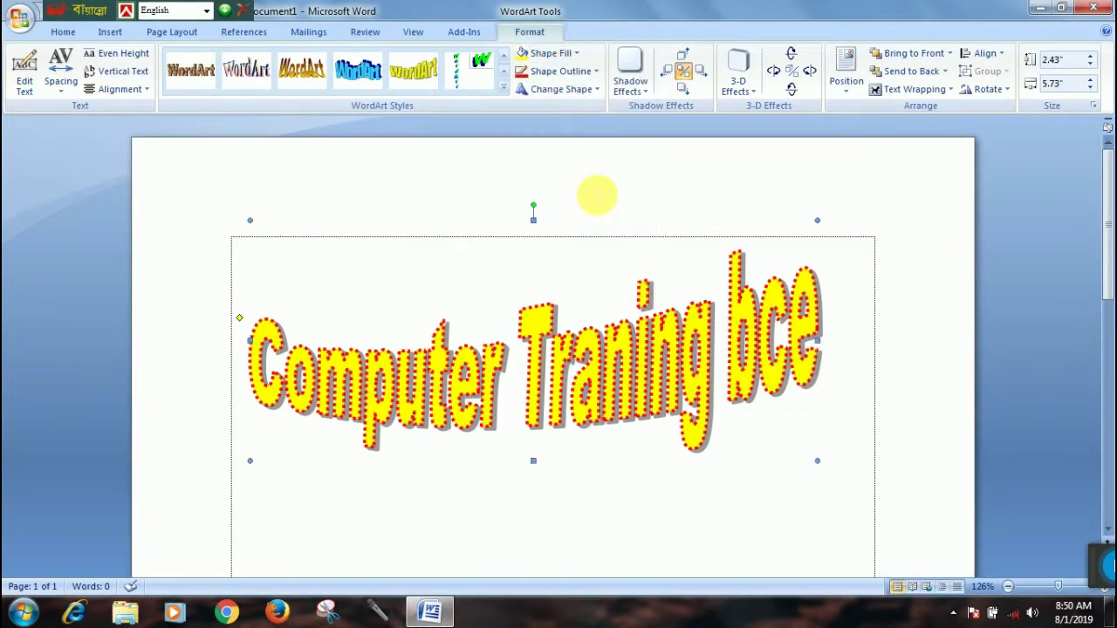
pyautogui.click(555, 90)
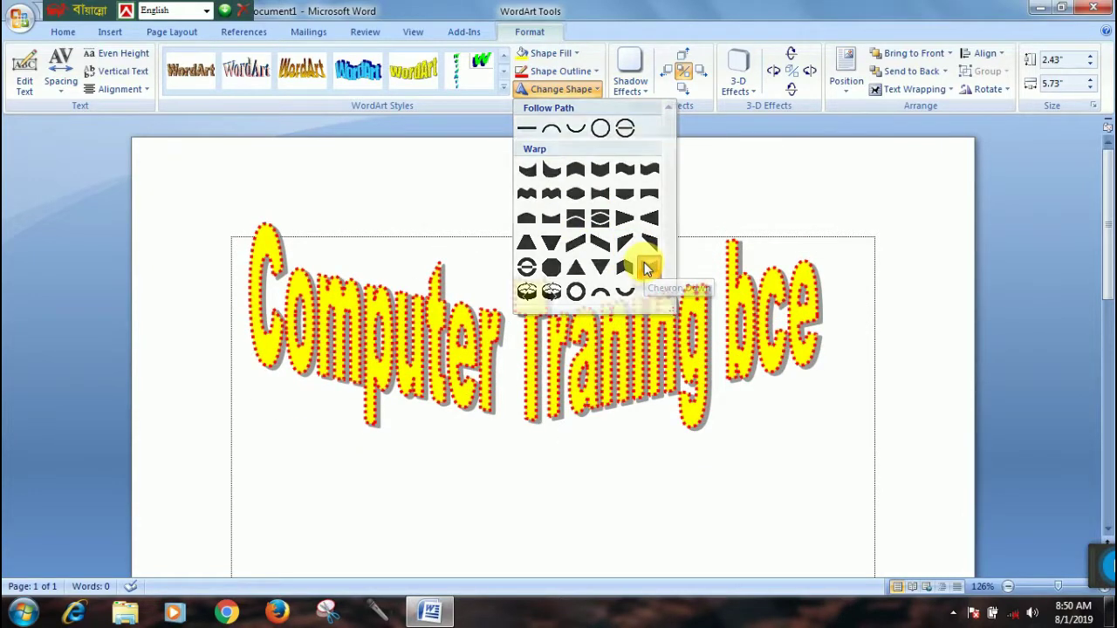
# Apply a different warp shape to the WordArt and give it a perspective shadow
pyautogui.click(645, 262)
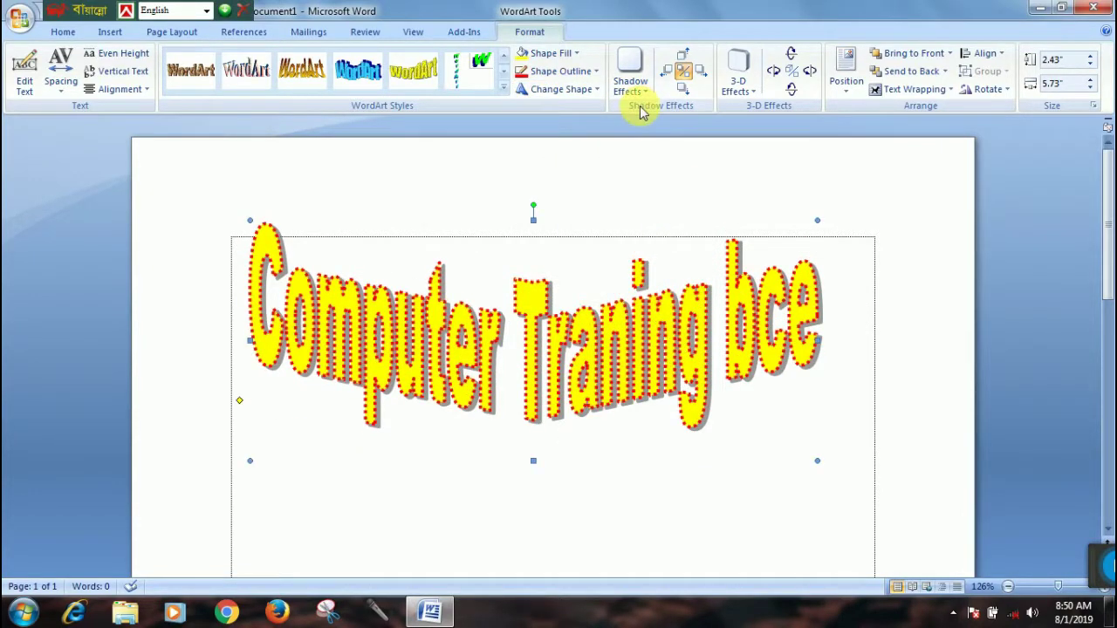
pyautogui.click(630, 80)
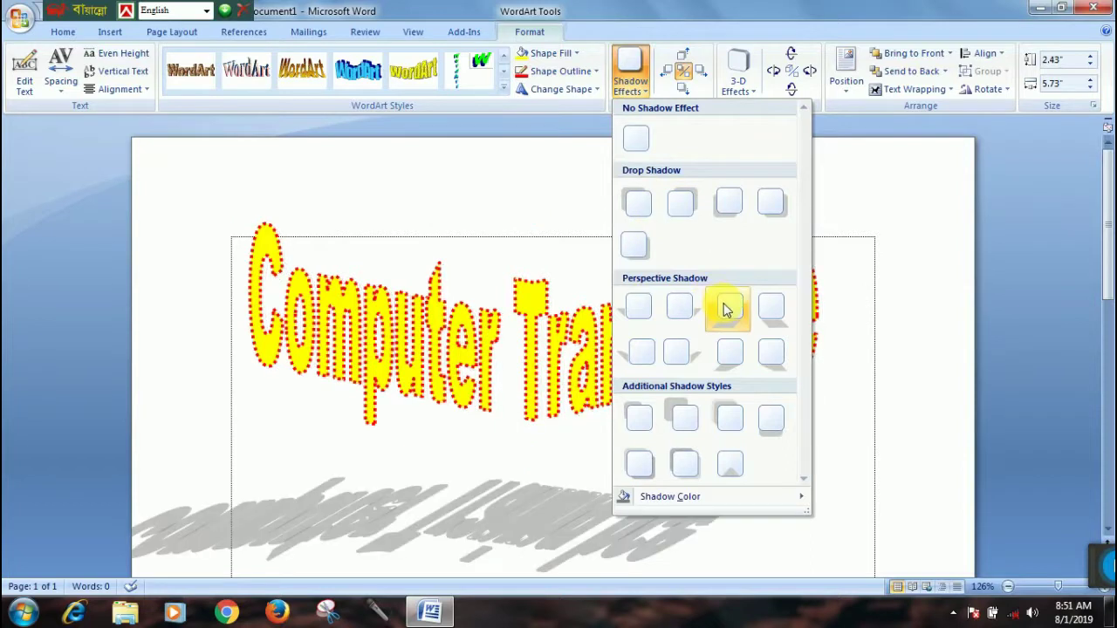
pyautogui.click(726, 305)
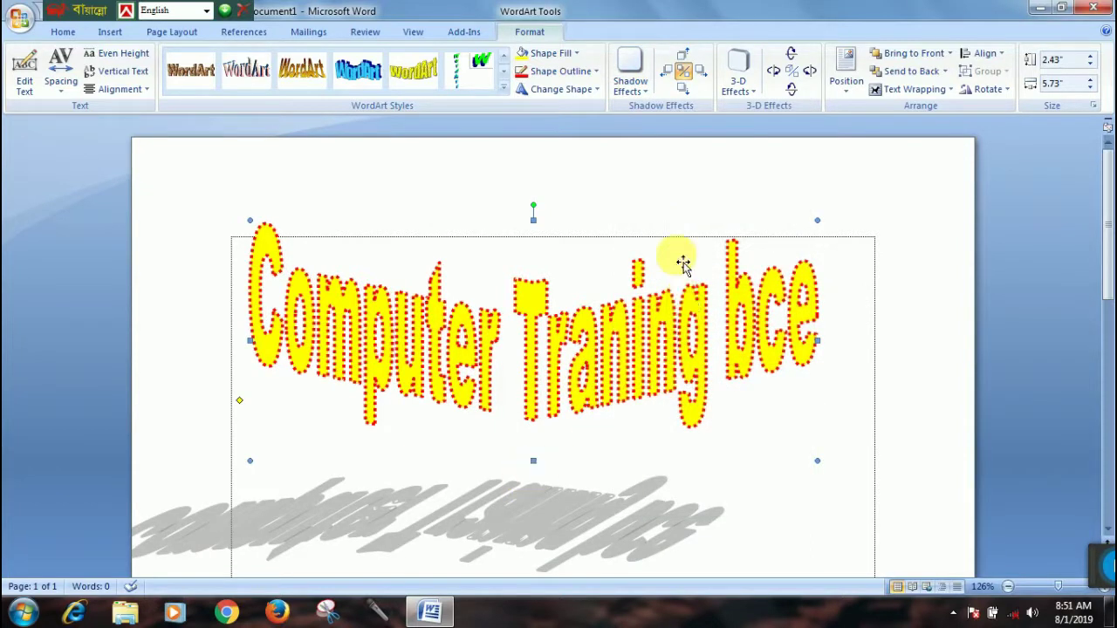
# Nudge the shadow seven steps right and four steps up
pyautogui.click(705, 77)
pyautogui.click(706, 77)
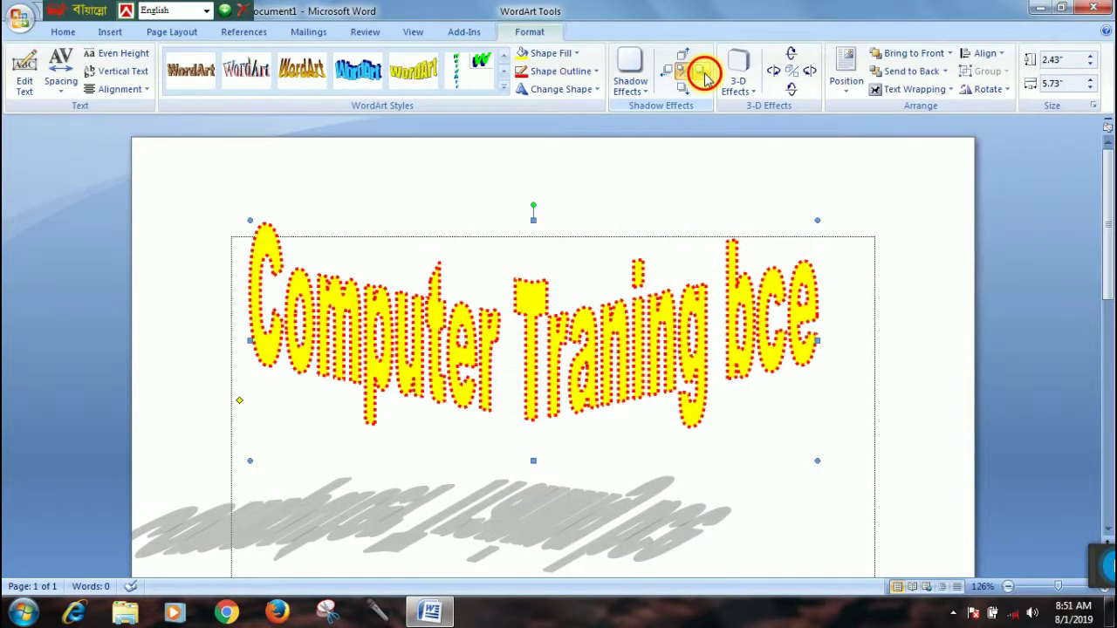
pyautogui.click(705, 77)
pyautogui.click(706, 76)
pyautogui.click(703, 77)
pyautogui.click(703, 76)
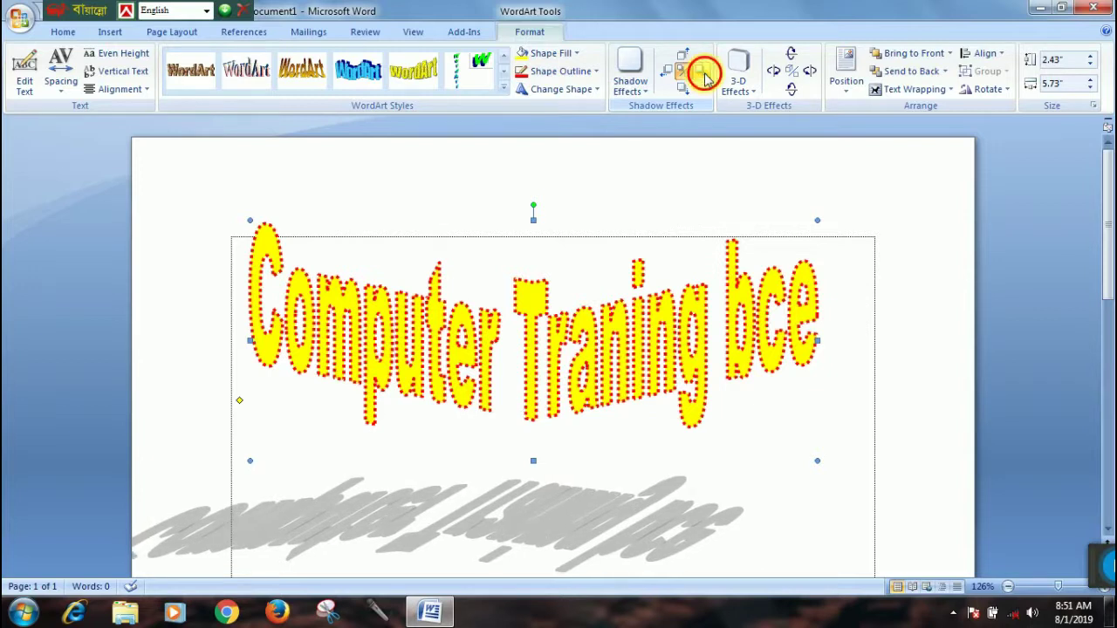
pyautogui.click(702, 77)
pyautogui.click(685, 56)
pyautogui.click(685, 56)
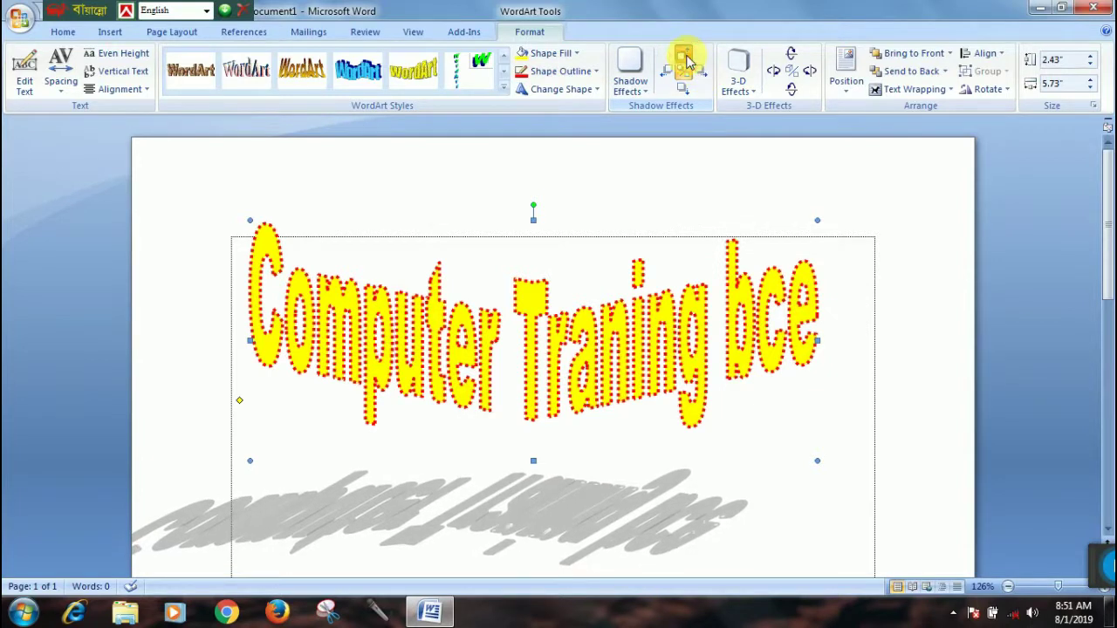
pyautogui.click(685, 56)
pyautogui.click(685, 58)
pyautogui.click(668, 75)
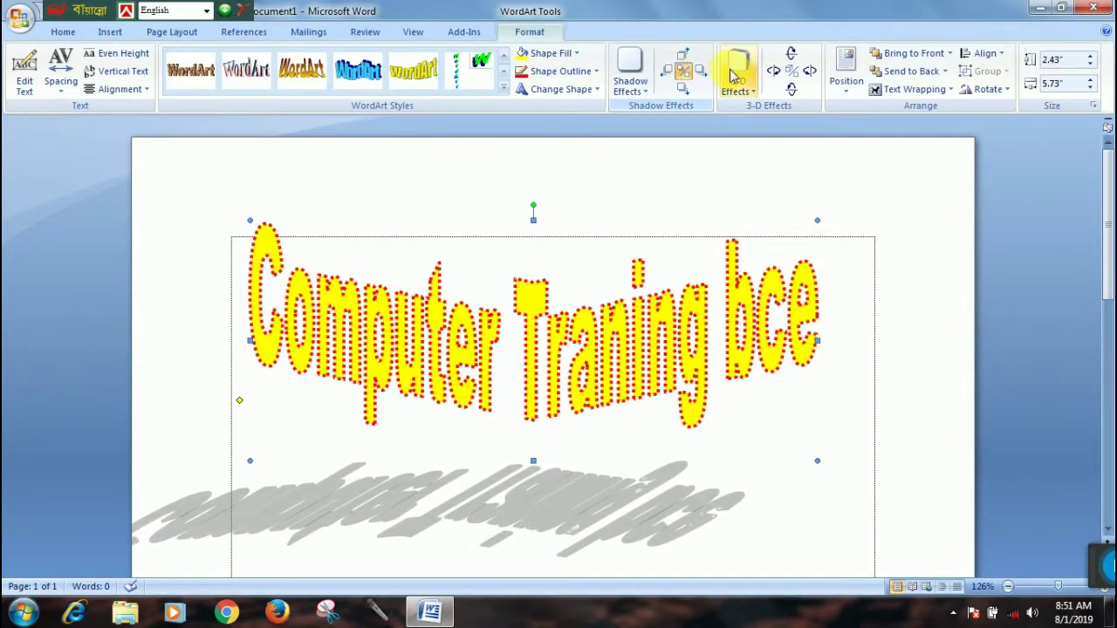
pyautogui.click(737, 71)
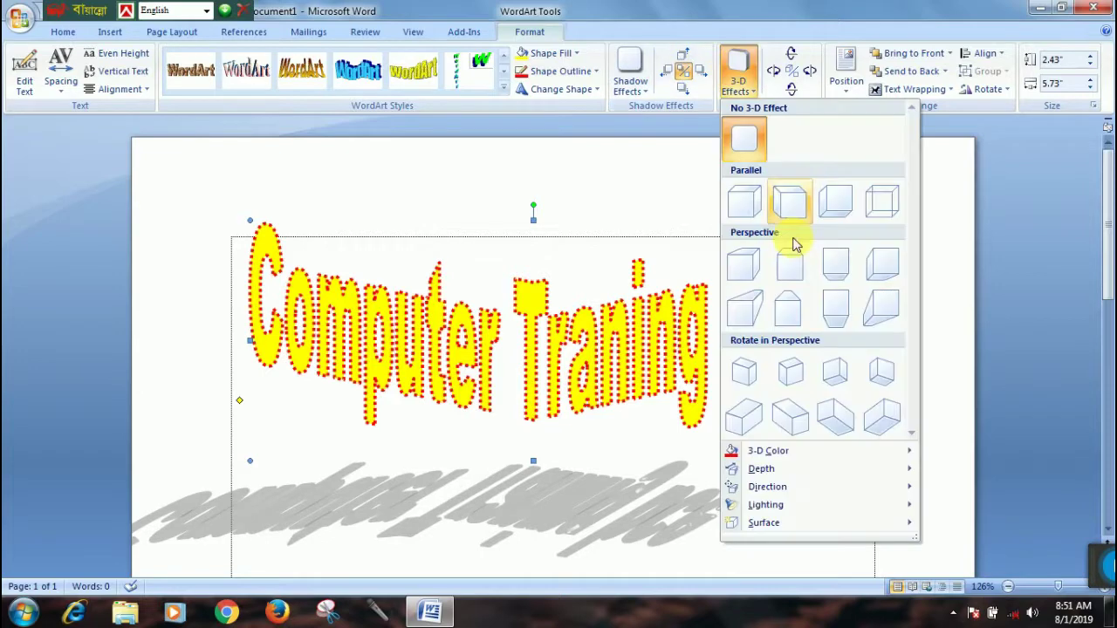
# Make the WordArt perspective 3-D extruded text, then switch it to a parallel 3-D style
pyautogui.click(881, 266)
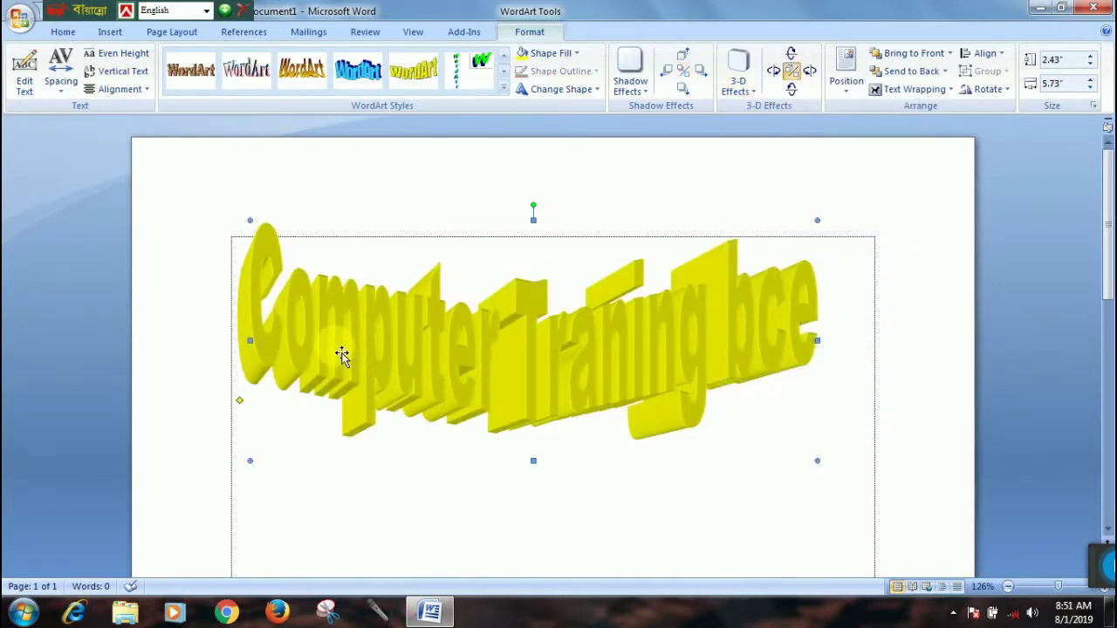
pyautogui.click(740, 75)
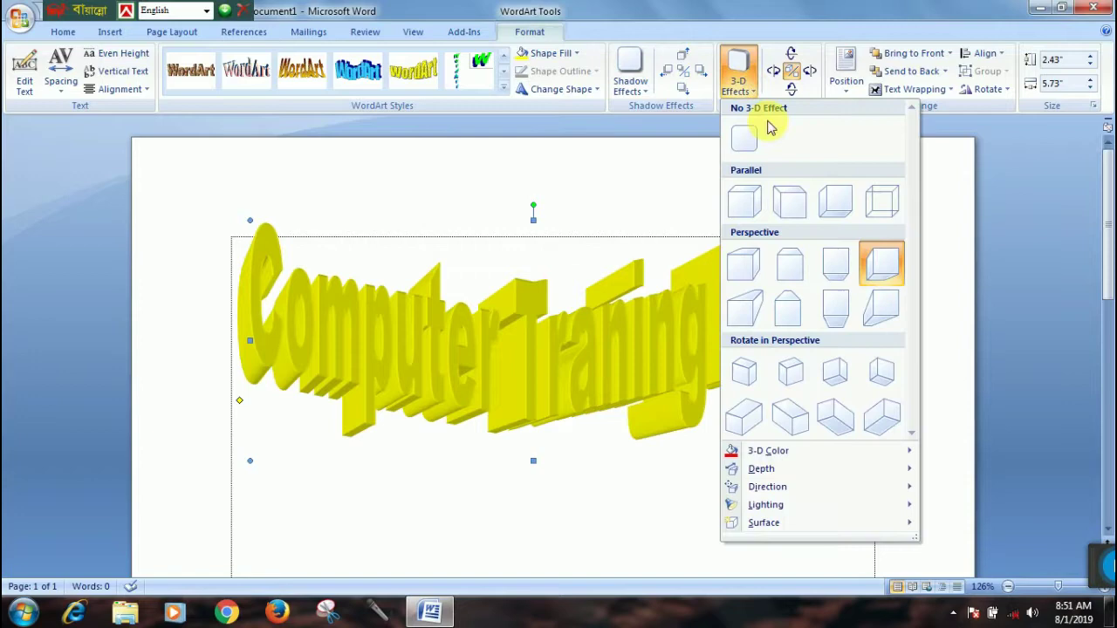
pyautogui.click(839, 214)
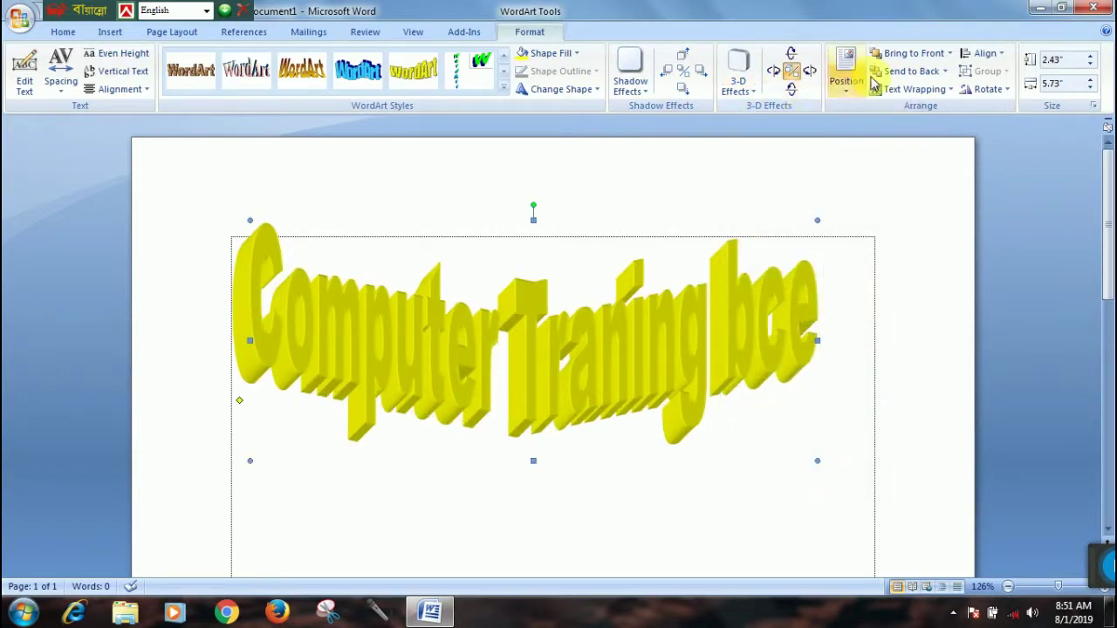
pyautogui.click(986, 54)
# Align the WordArt to the left margin, then to the right margin
pyautogui.click(995, 76)
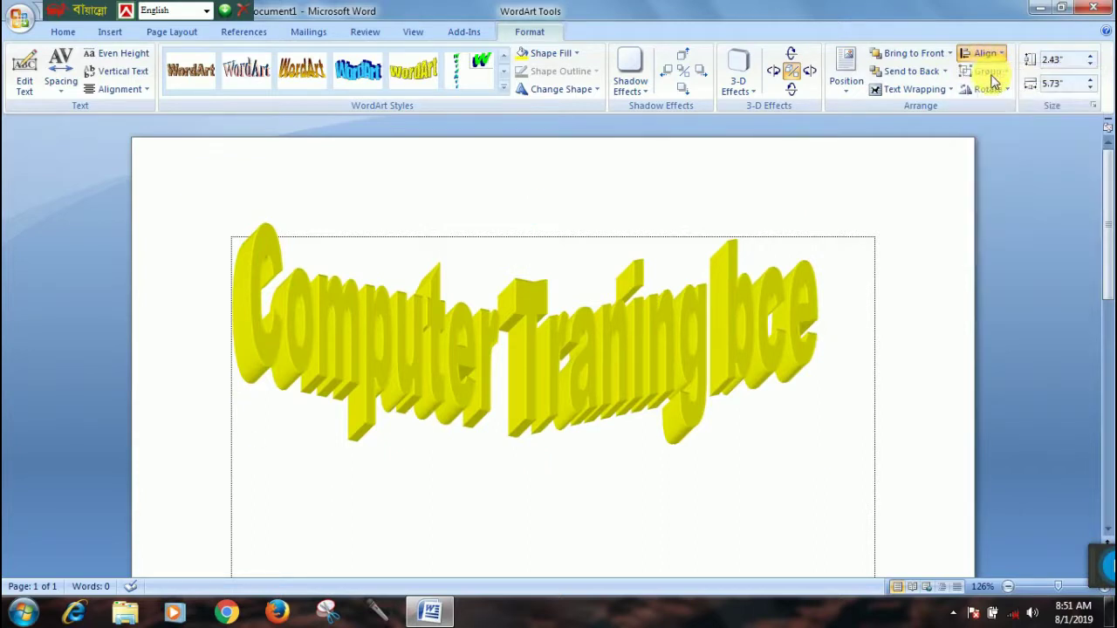
pyautogui.click(978, 55)
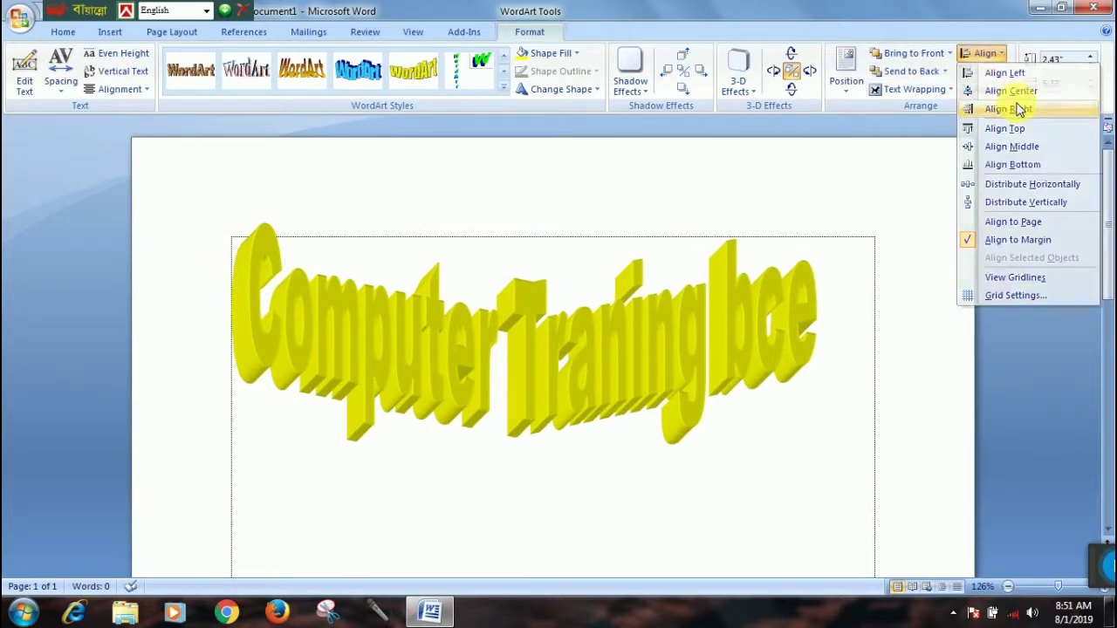
pyautogui.click(1012, 108)
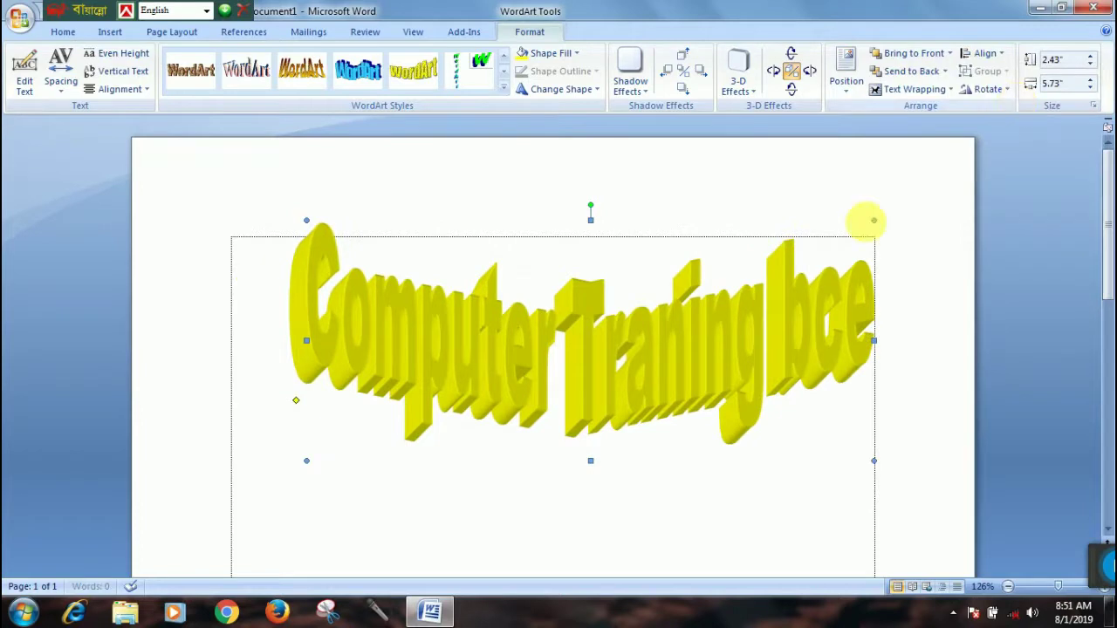
# Try rotating the WordArt 90° and moving it, then undo both with Ctrl+Z
pyautogui.click(988, 89)
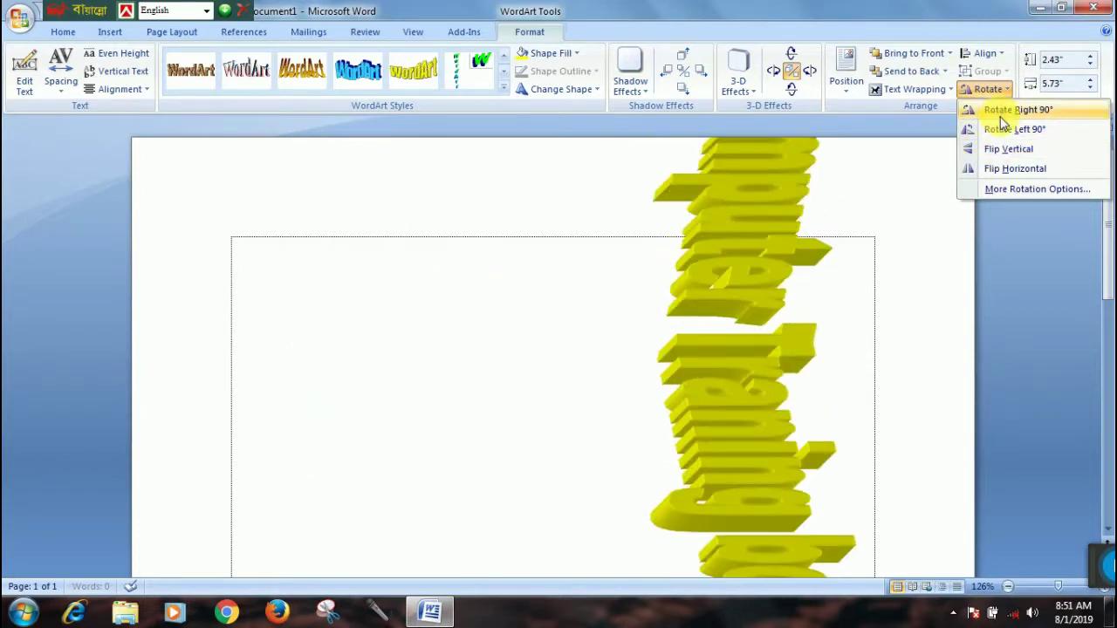
pyautogui.click(1003, 129)
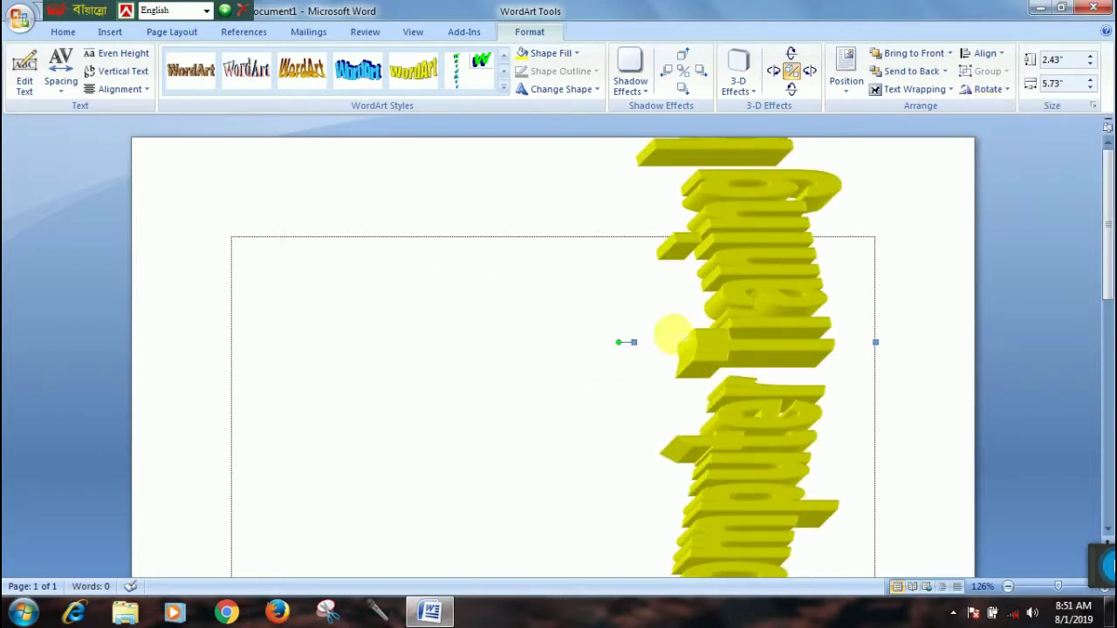
pyautogui.moveTo(745, 309); pyautogui.dragTo(637, 327)
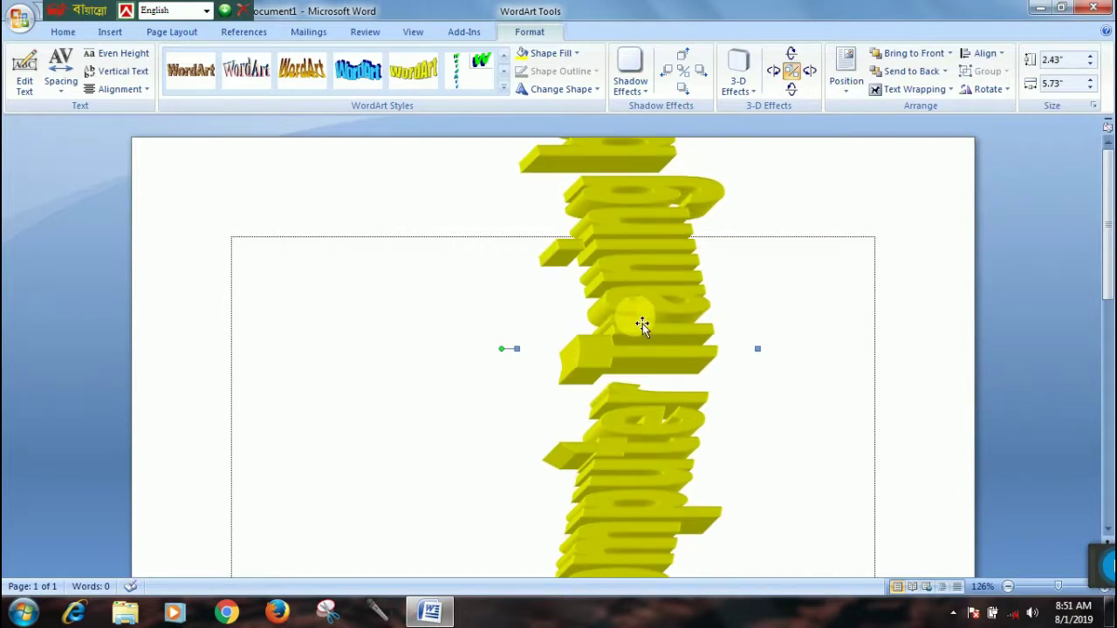
pyautogui.hotkey('ctrl', 'z')
pyautogui.hotkey('ctrl', 'z')
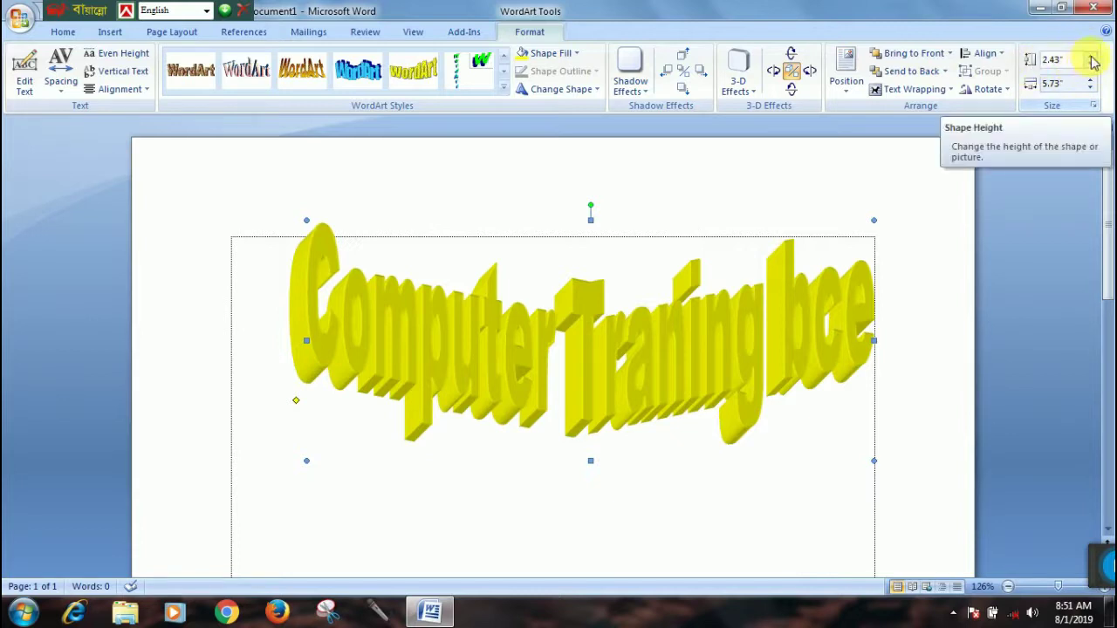
# Resize the WordArt to 3.4" high by 6.7" wide, then reselect it
pyautogui.click(1090, 57)
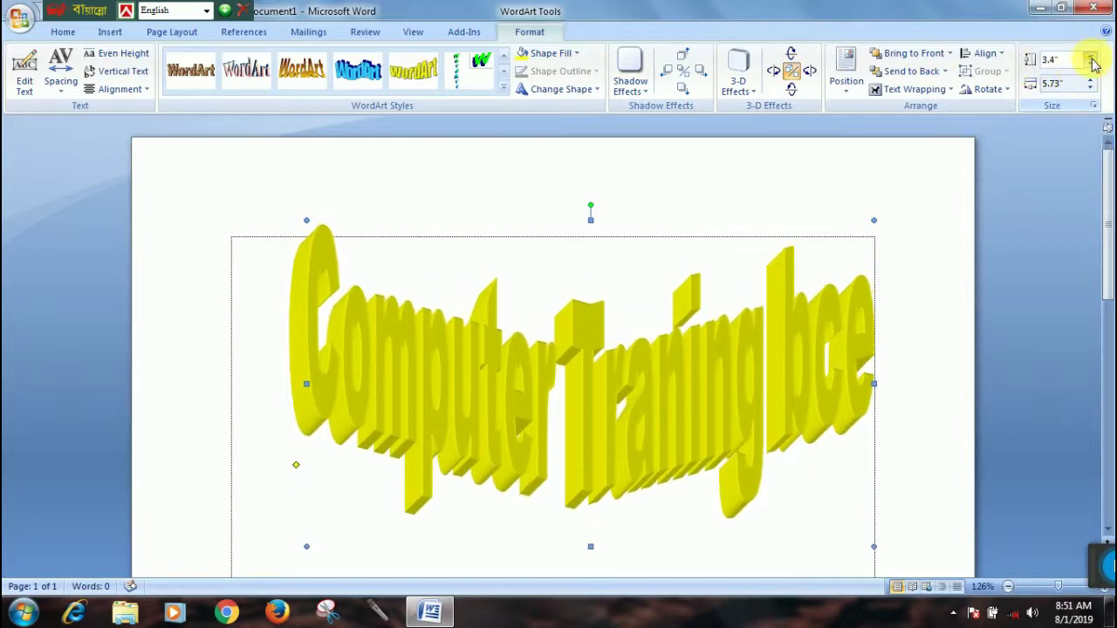
pyautogui.click(1090, 78)
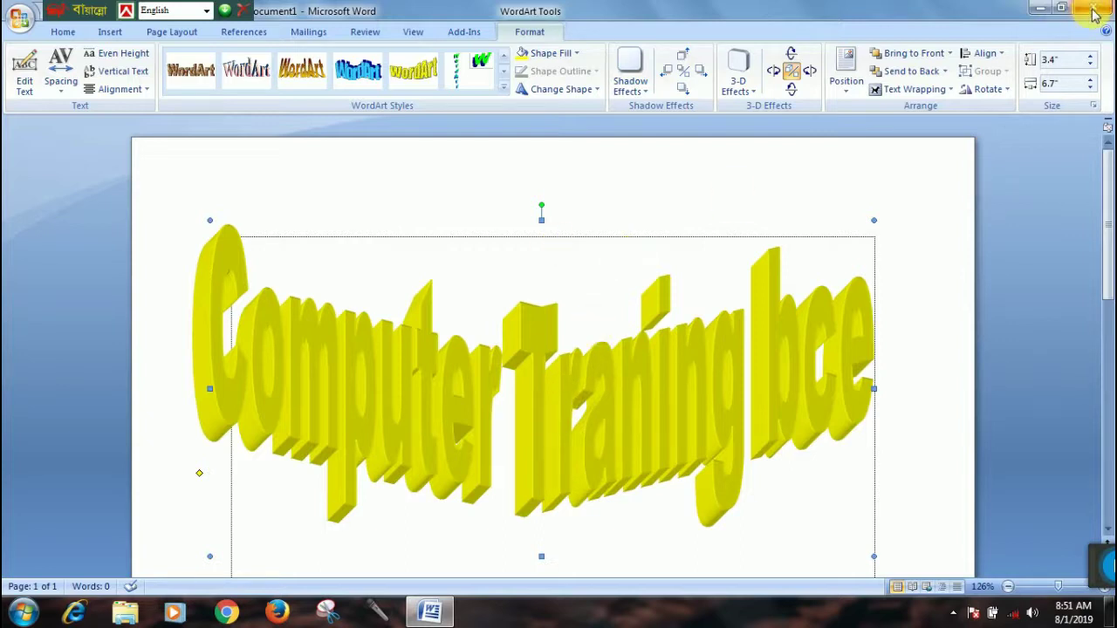
pyautogui.click(662, 420)
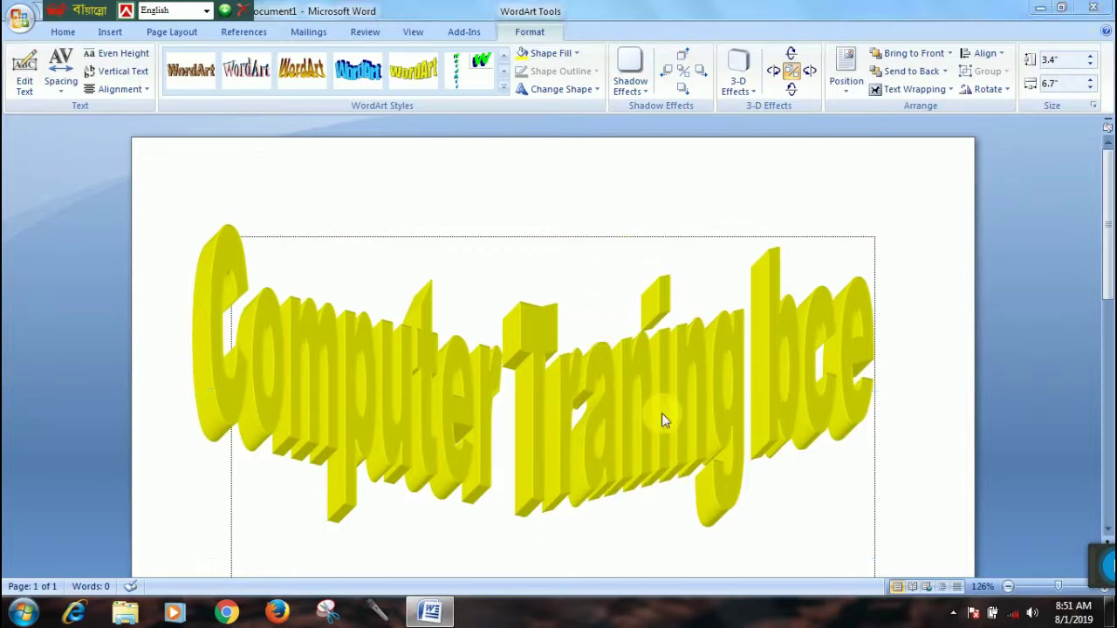
pyautogui.click(712, 388)
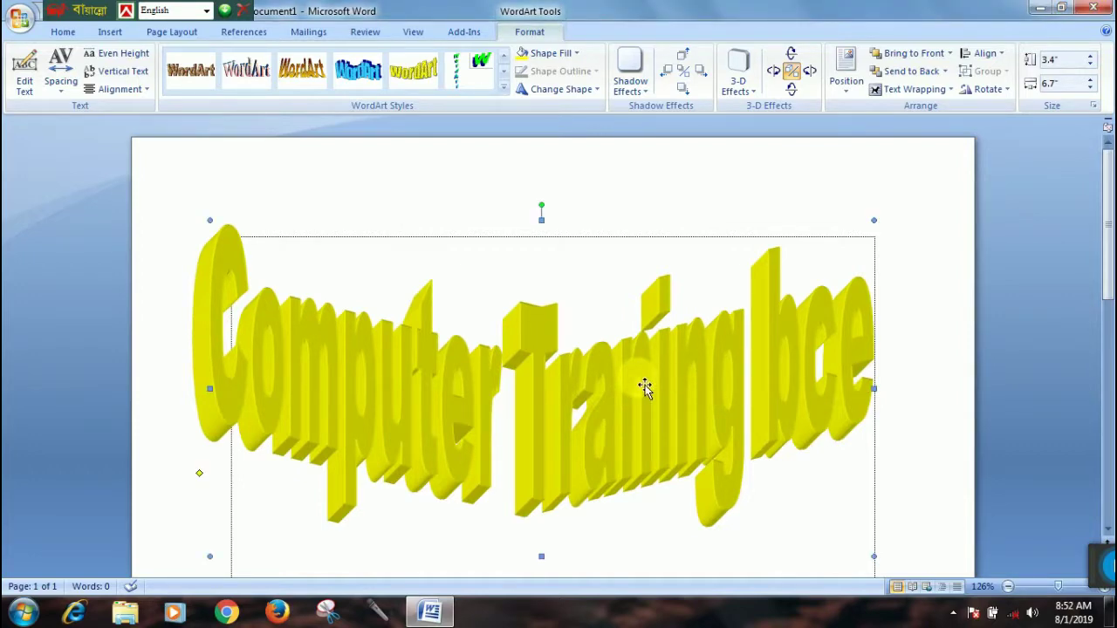
# Delete the selected 'Computer Traning bce' WordArt
pyautogui.press('Delete')
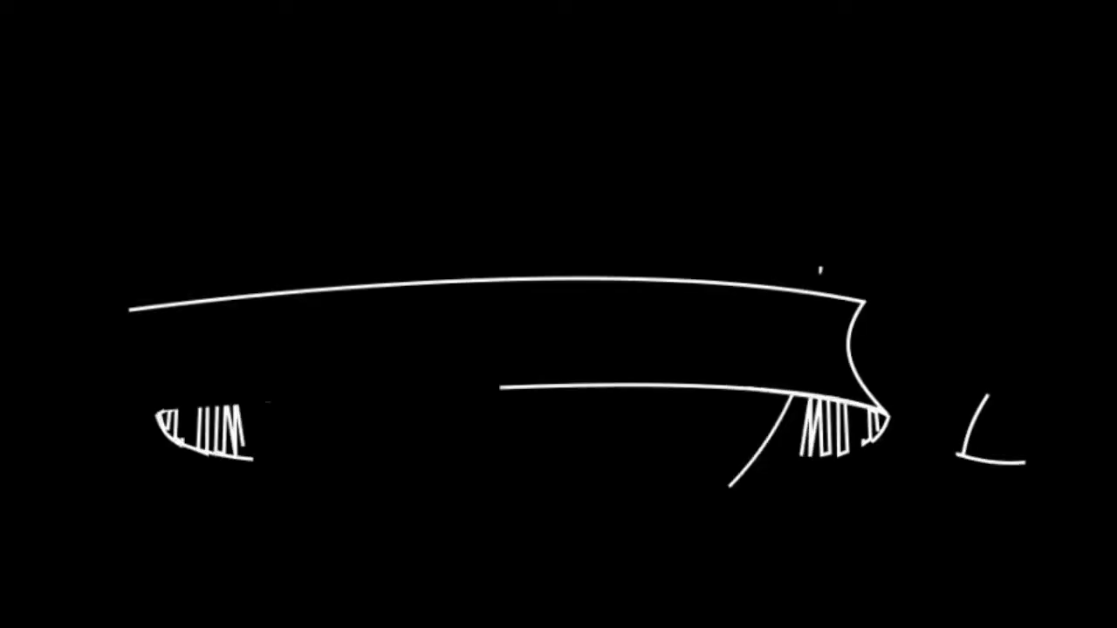